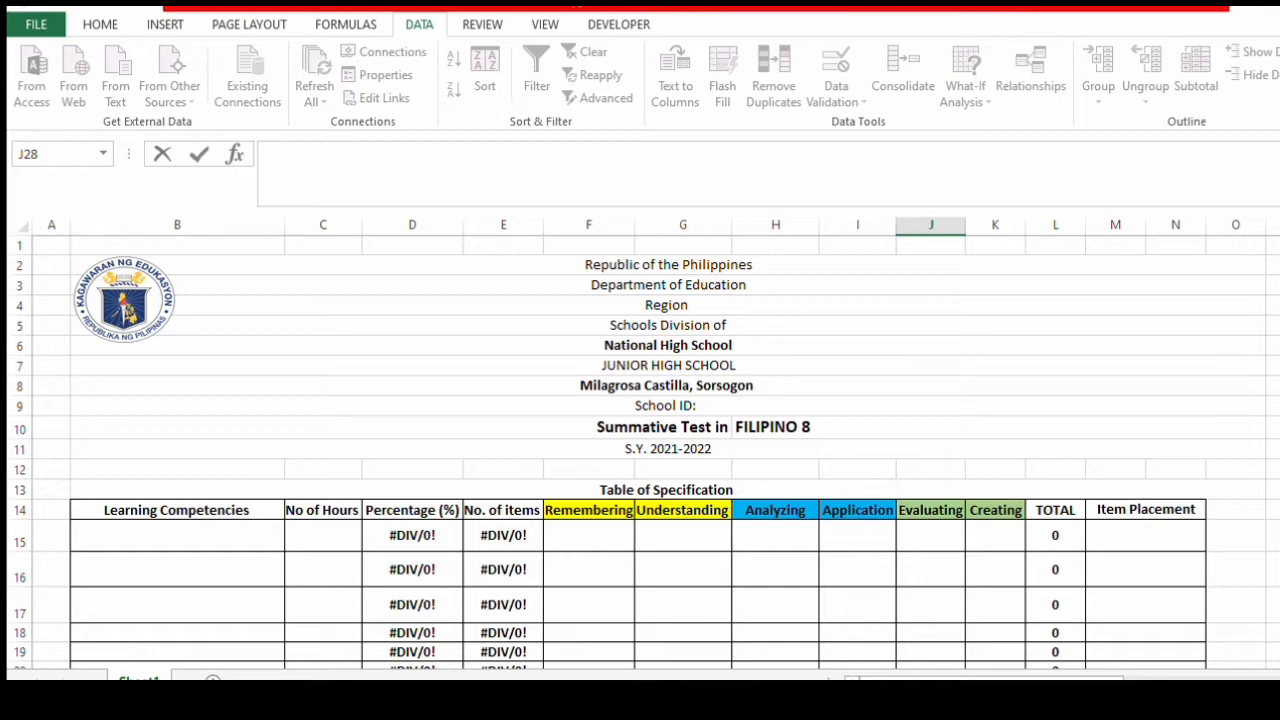
# - Inspect the formulas behind the easy, average and difficult domain totals
pyautogui.scroll(-3, 640, 450)
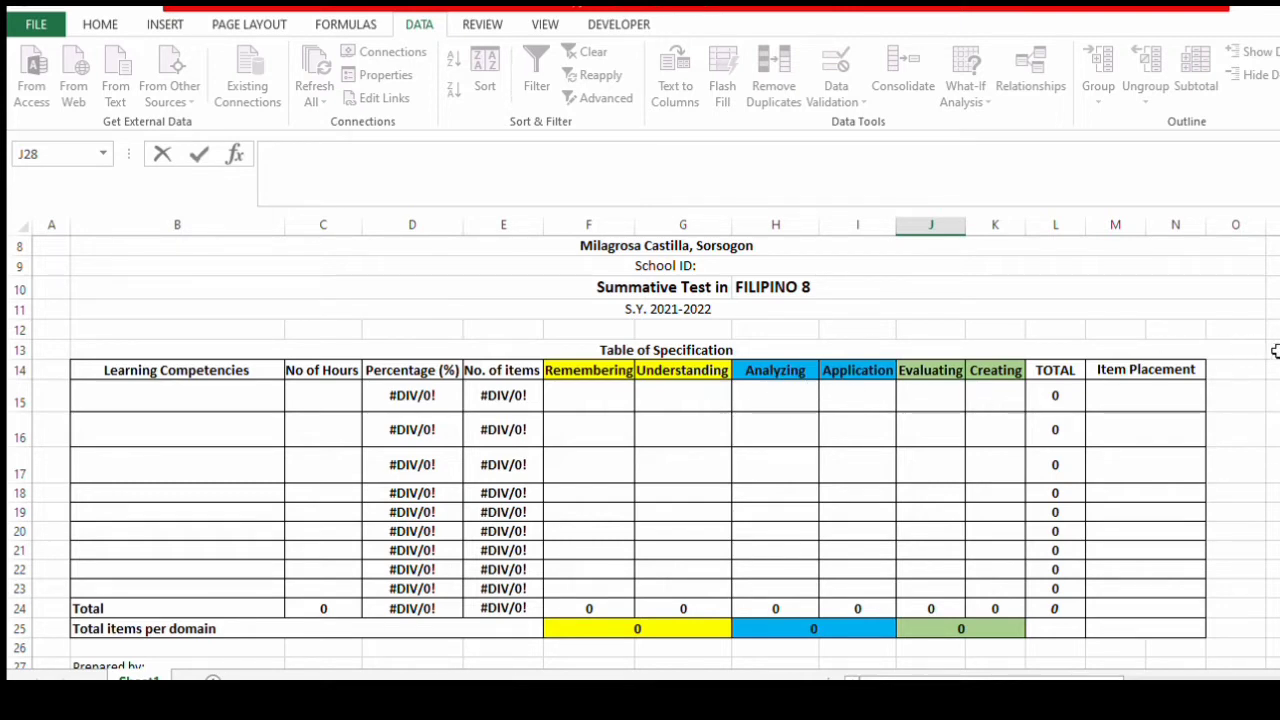
pyautogui.scroll(-3, 640, 450)
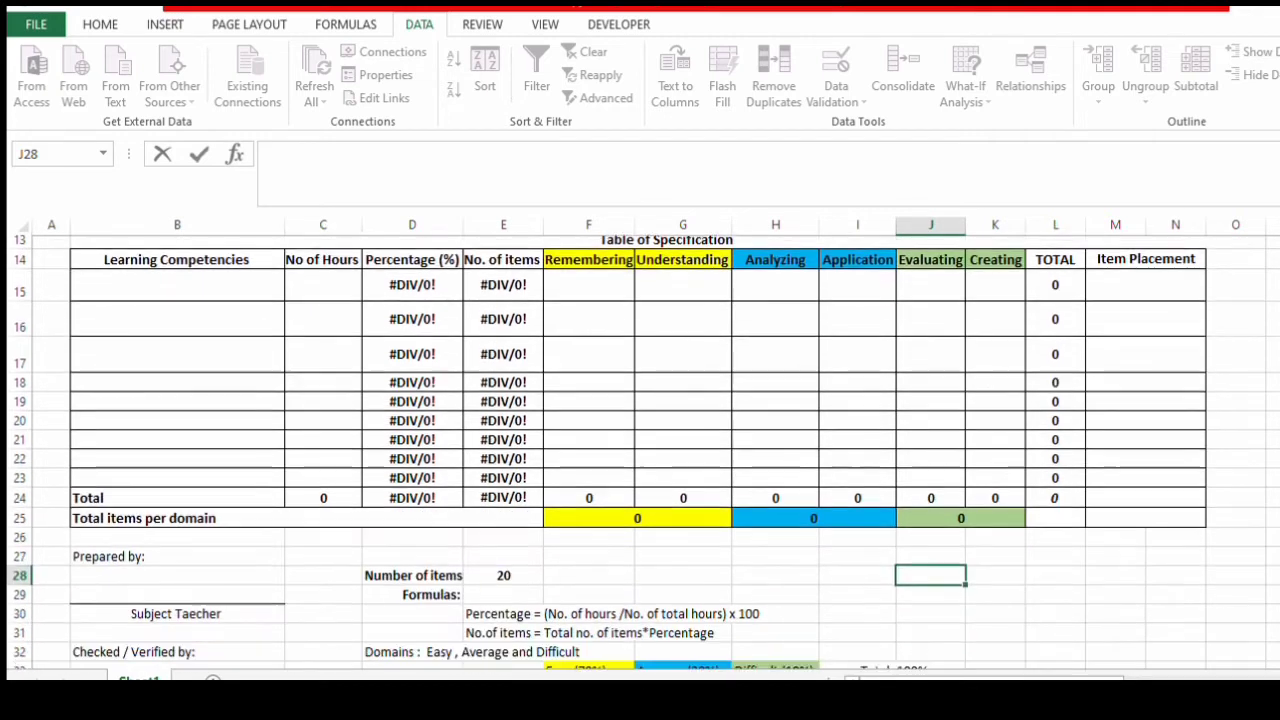
pyautogui.scroll(-1, 640, 450)
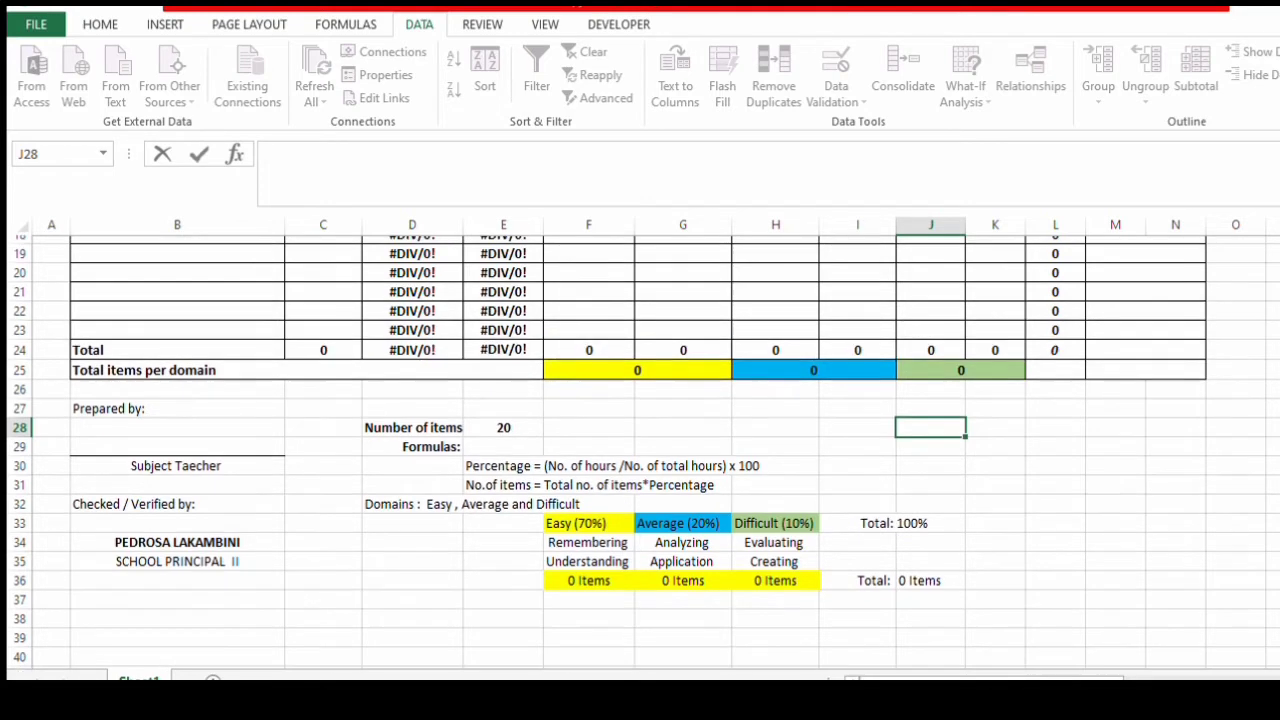
pyautogui.scroll(-1, 640, 450)
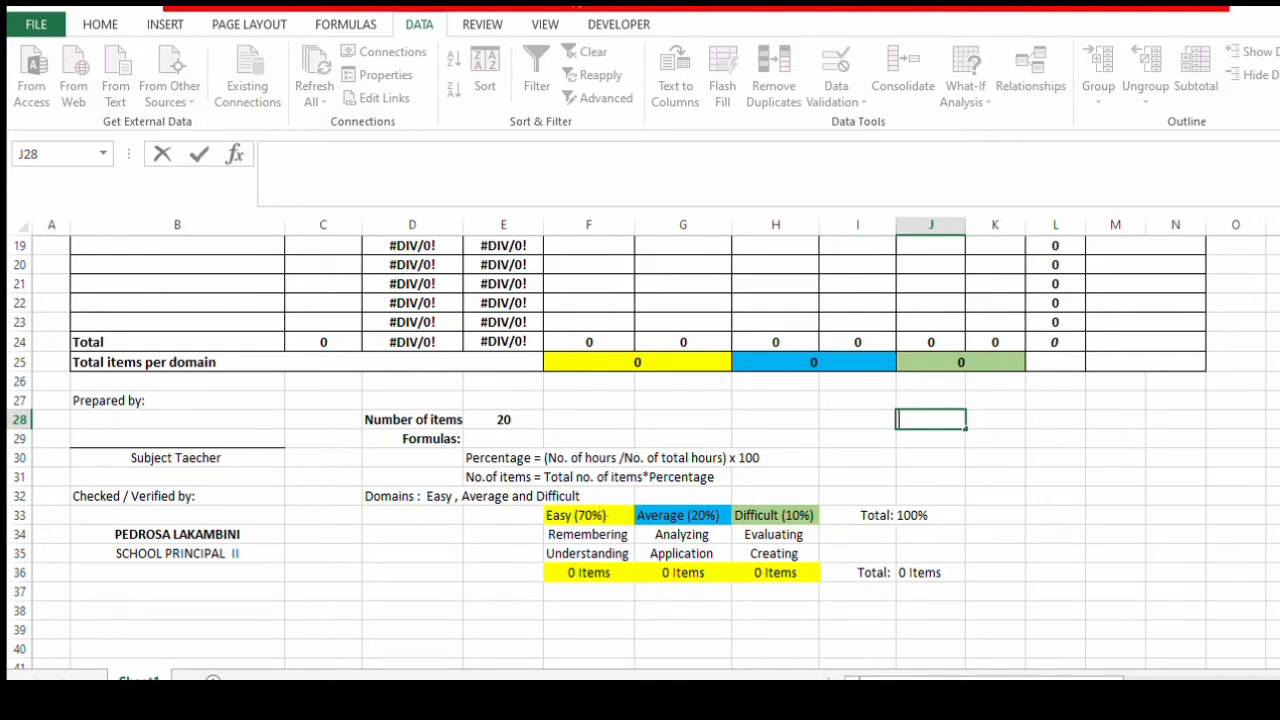
pyautogui.scroll(4, 640, 450)
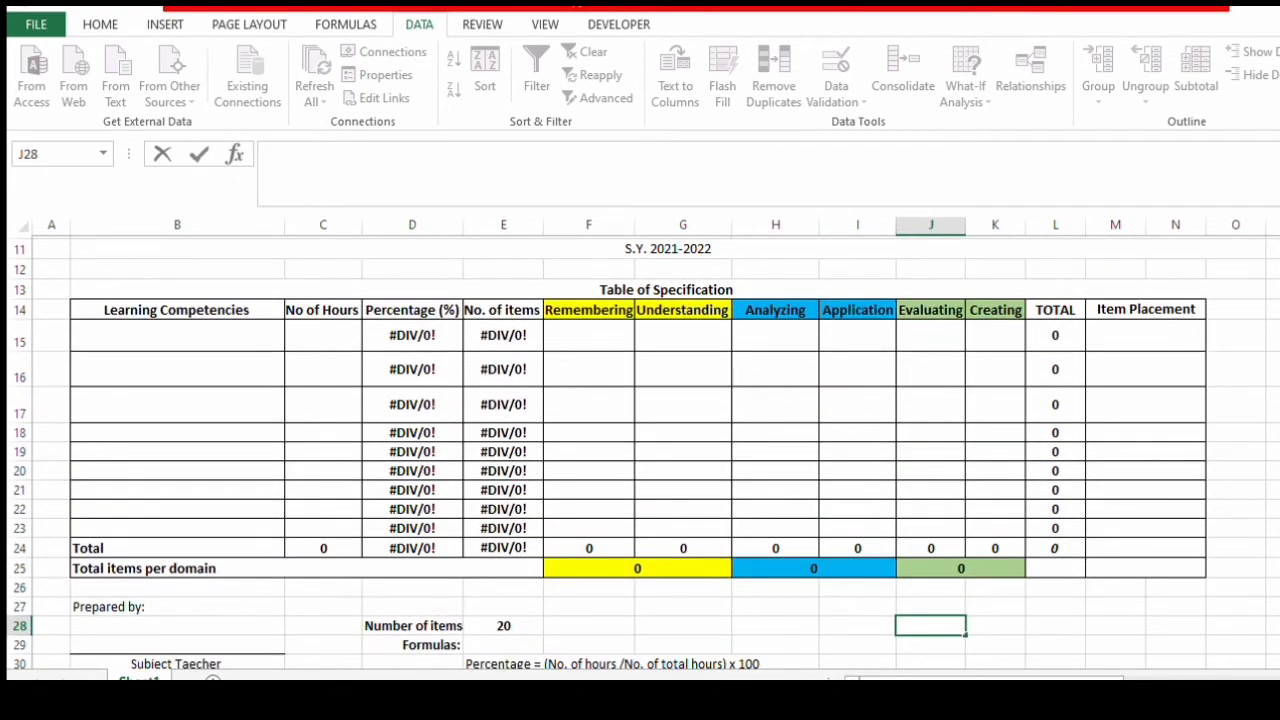
pyautogui.scroll(-1, 640, 450)
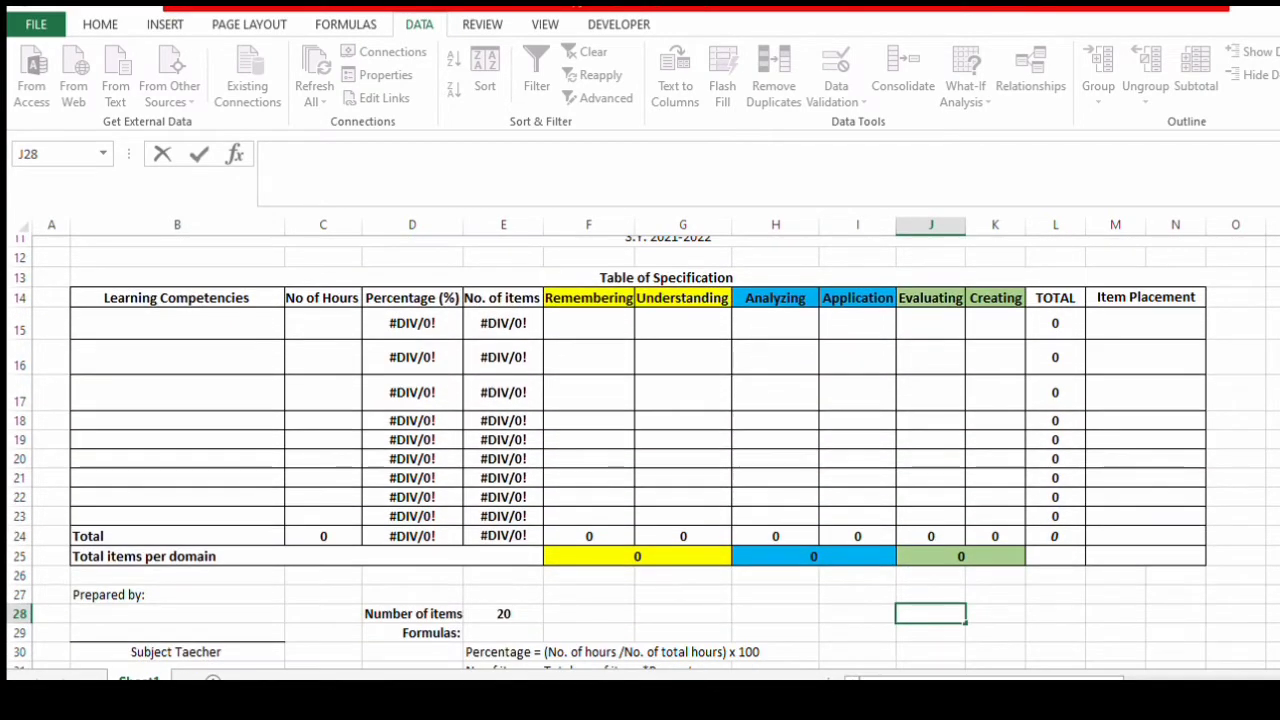
pyautogui.scroll(-3, 640, 450)
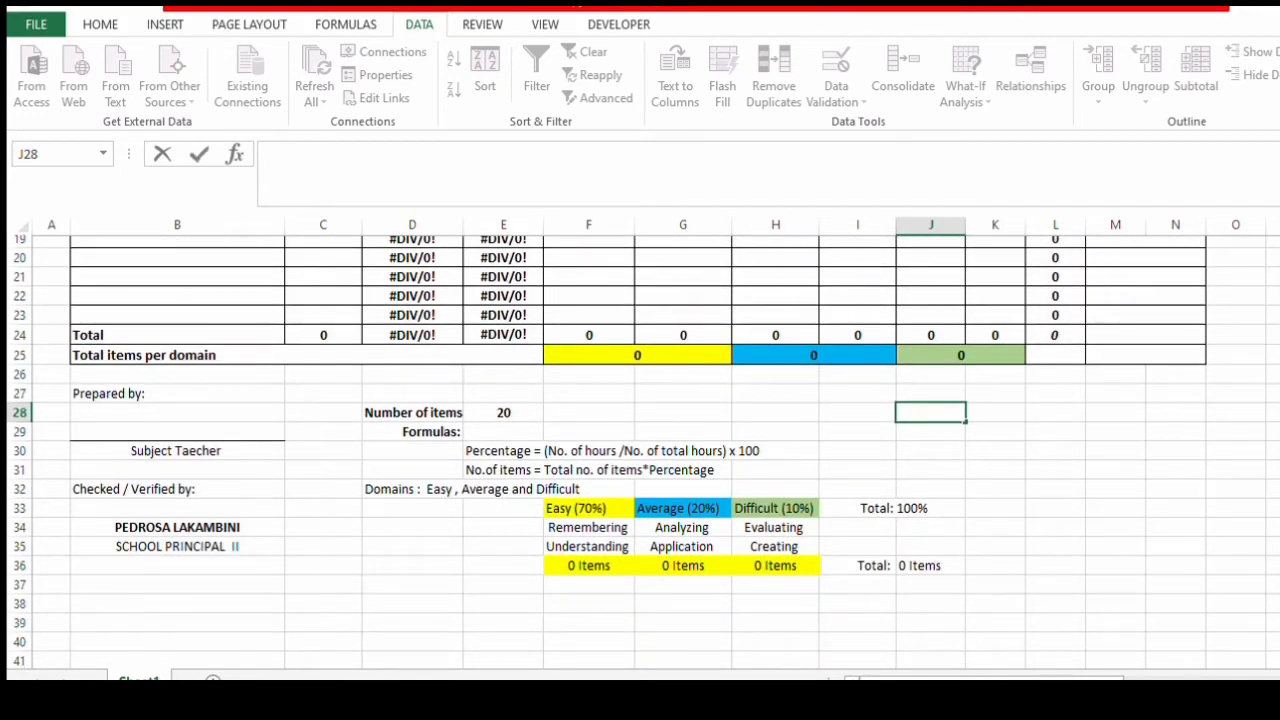
pyautogui.scroll(1, 640, 450)
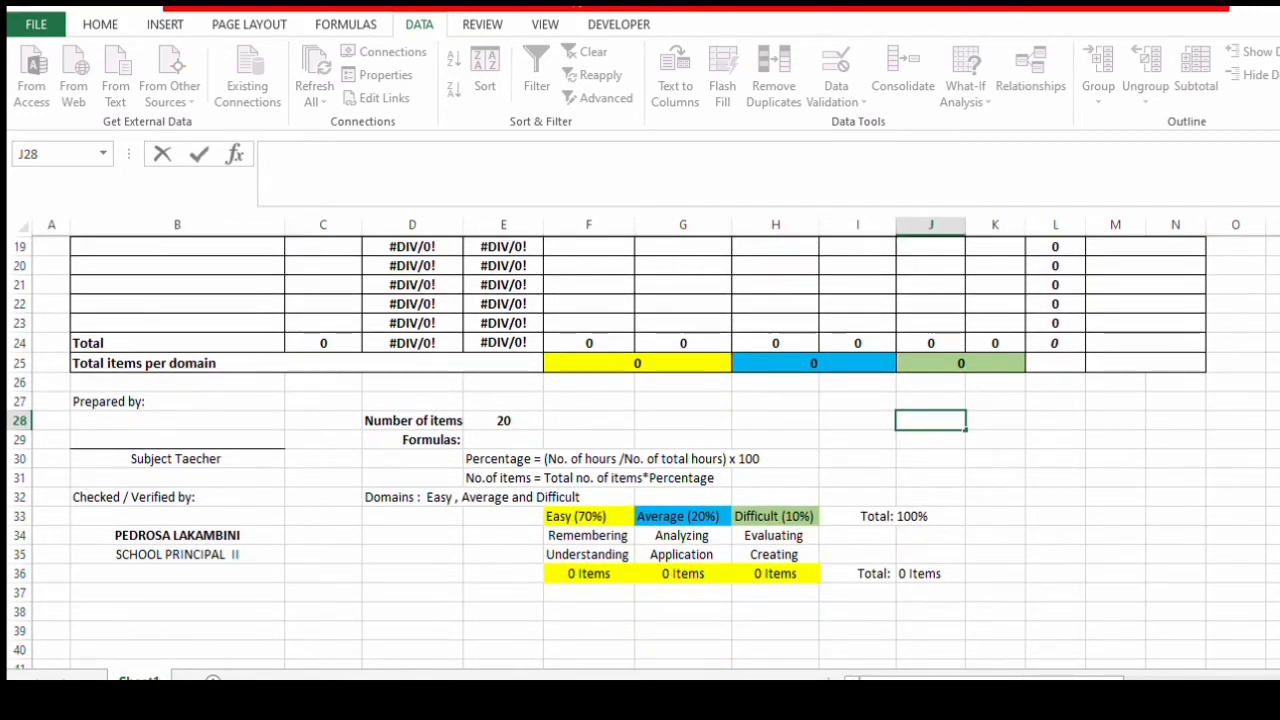
pyautogui.scroll(3, 640, 450)
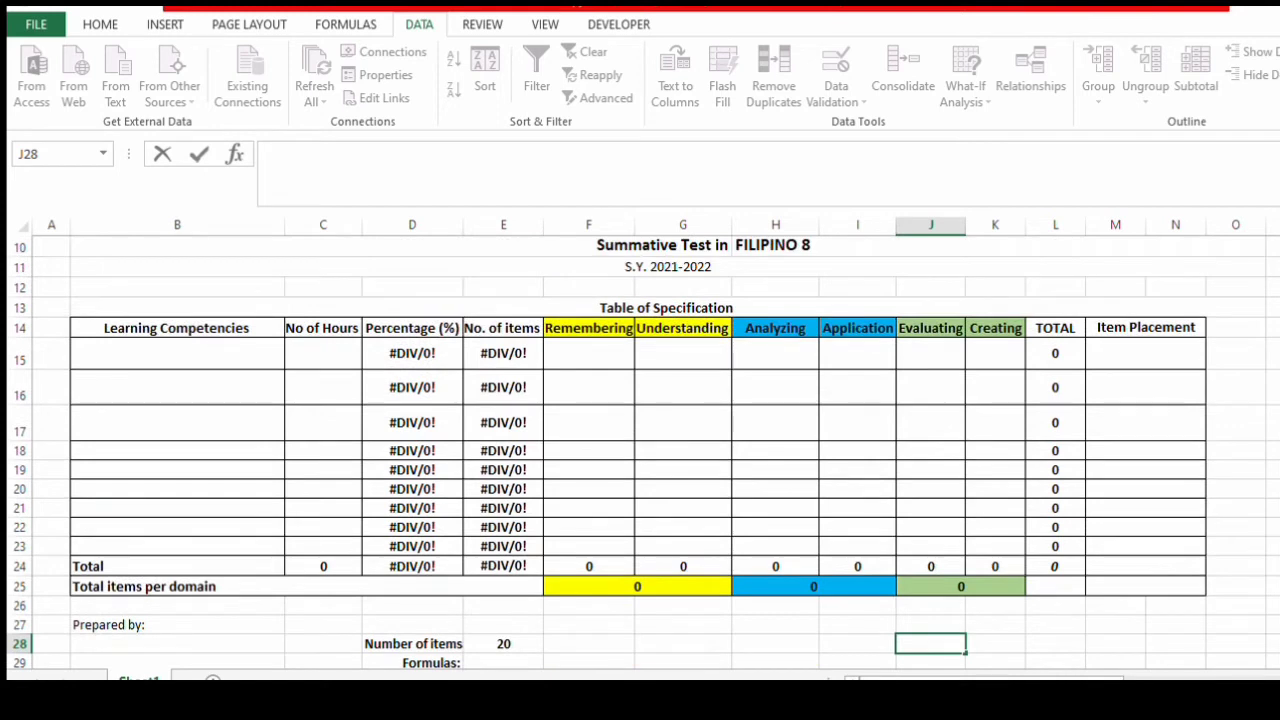
pyautogui.scroll(-1, 640, 450)
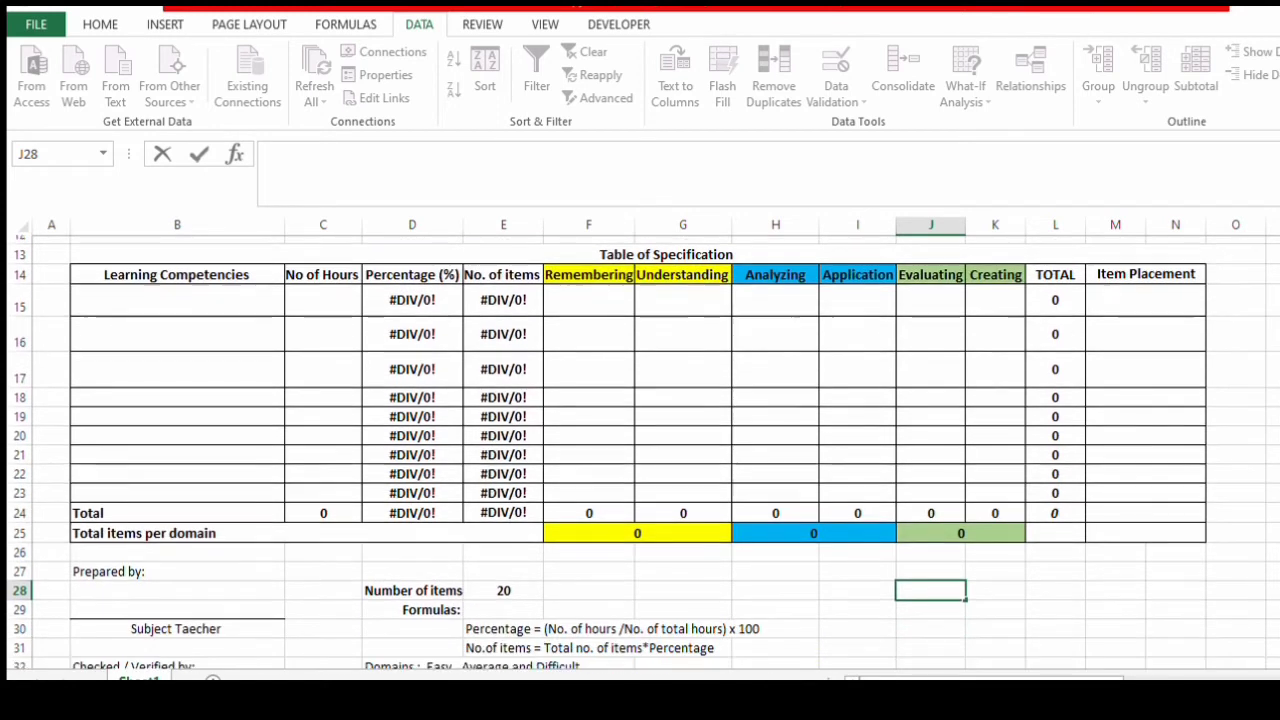
pyautogui.scroll(-1, 640, 450)
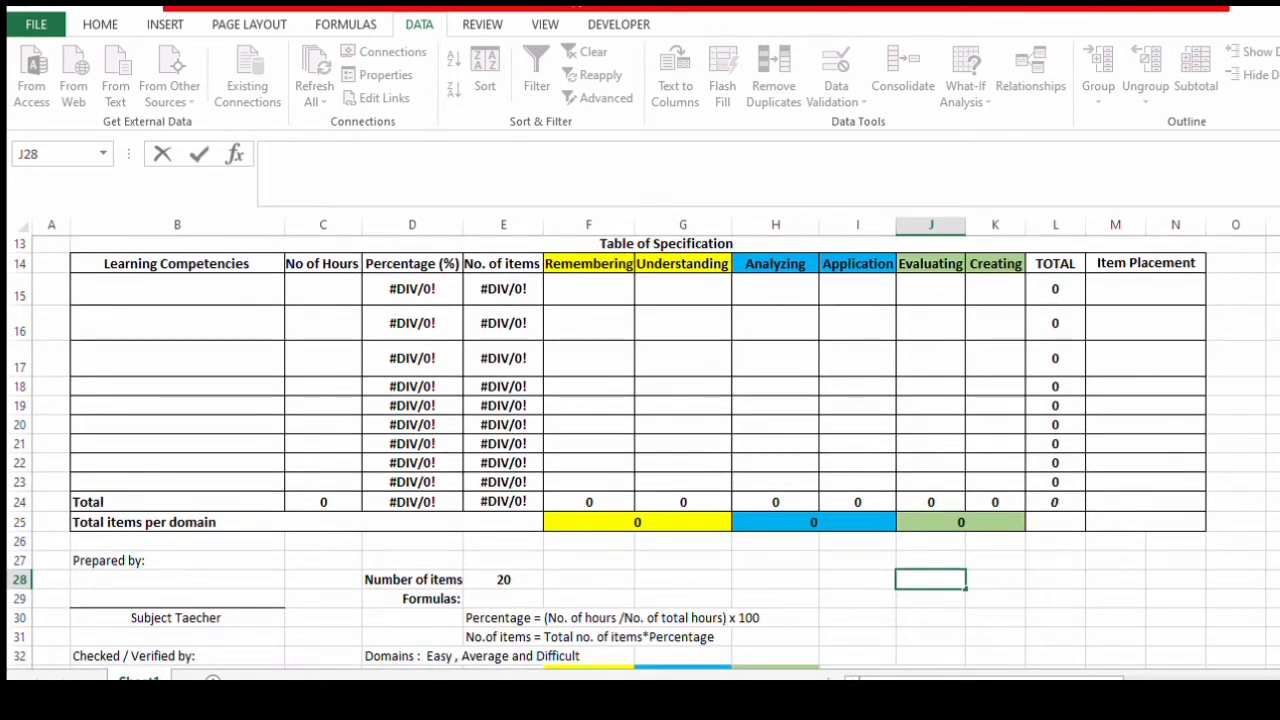
pyautogui.scroll(1, 640, 450)
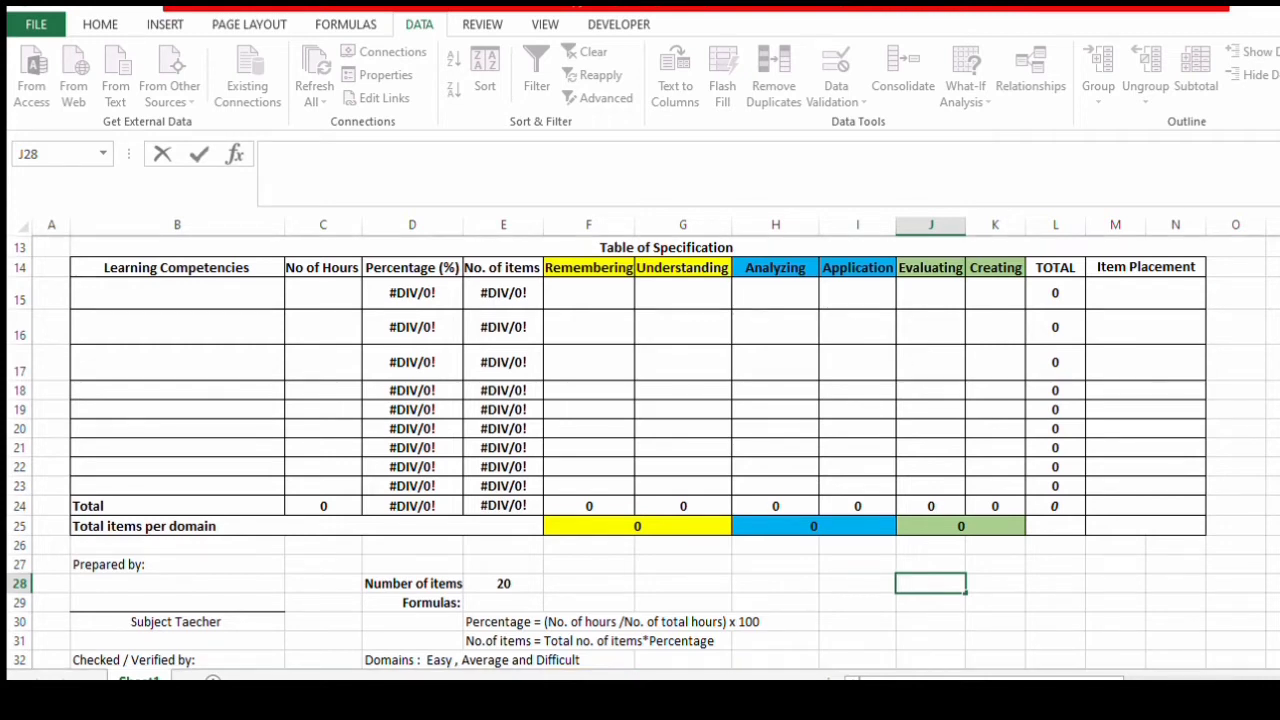
pyautogui.scroll(-1, 640, 450)
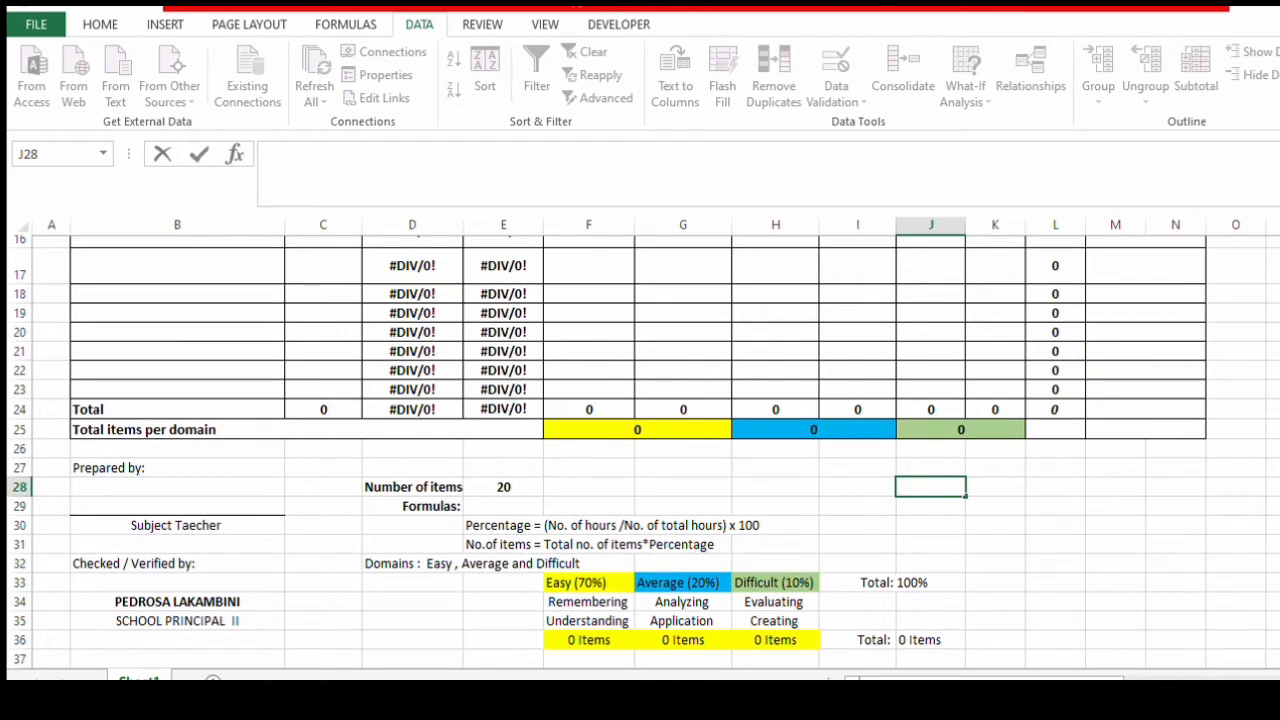
pyautogui.scroll(1, 640, 450)
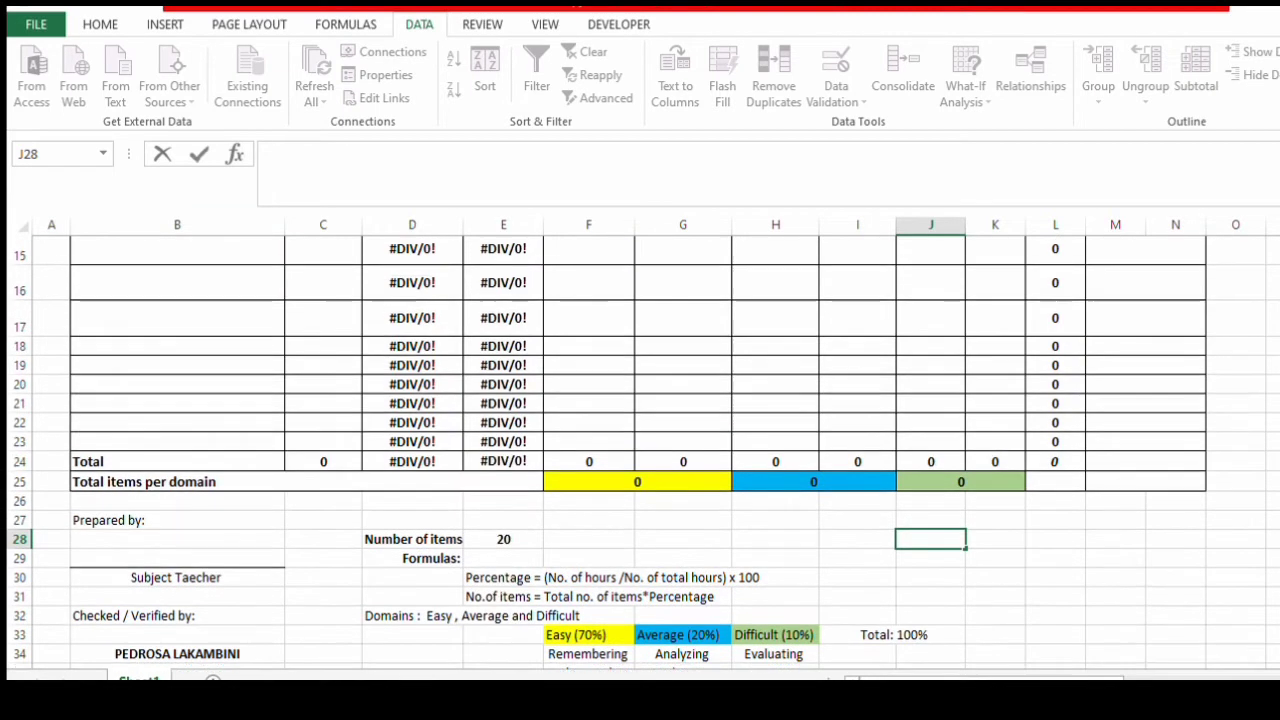
pyautogui.scroll(-1, 640, 450)
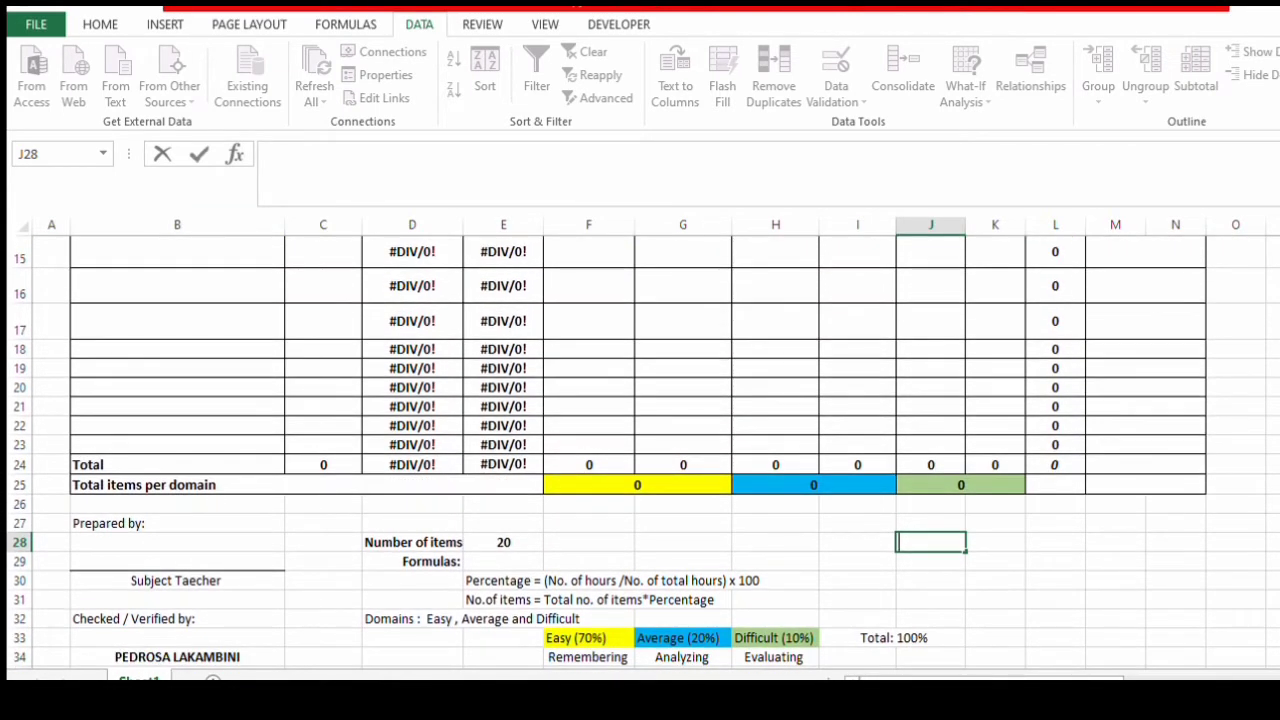
pyautogui.scroll(-3, 640, 450)
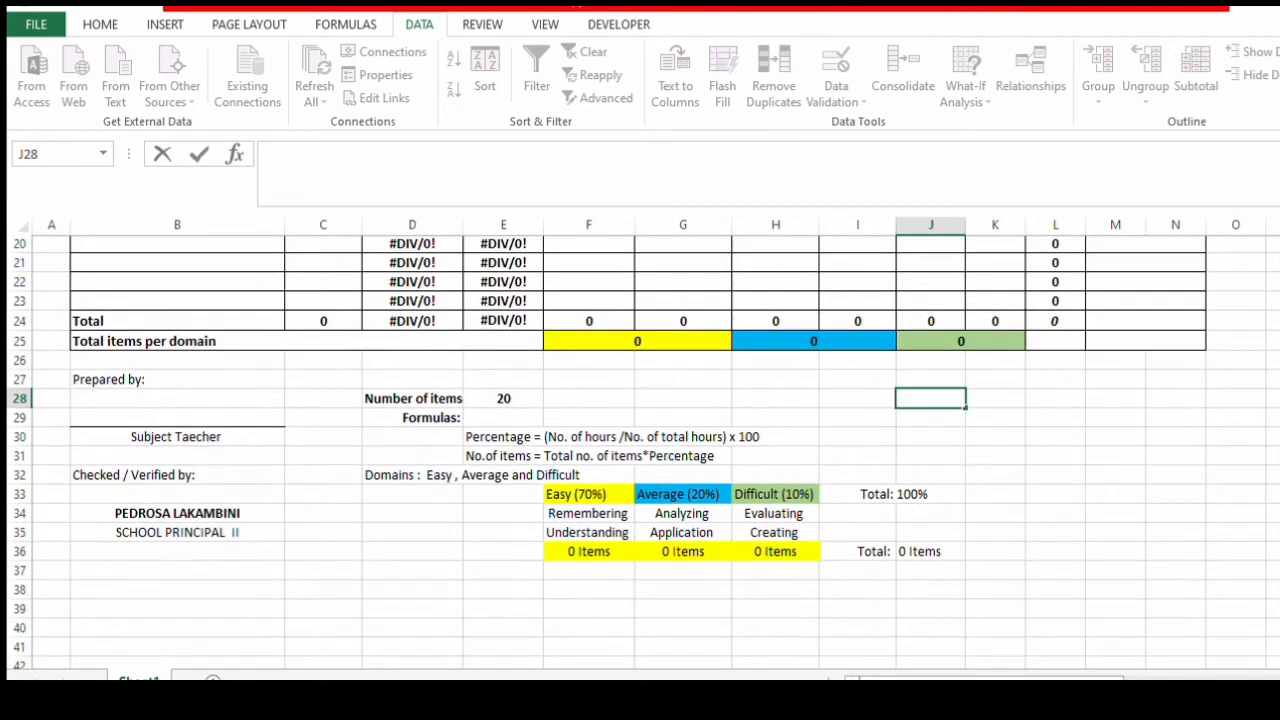
pyautogui.scroll(1, 1205, 400)
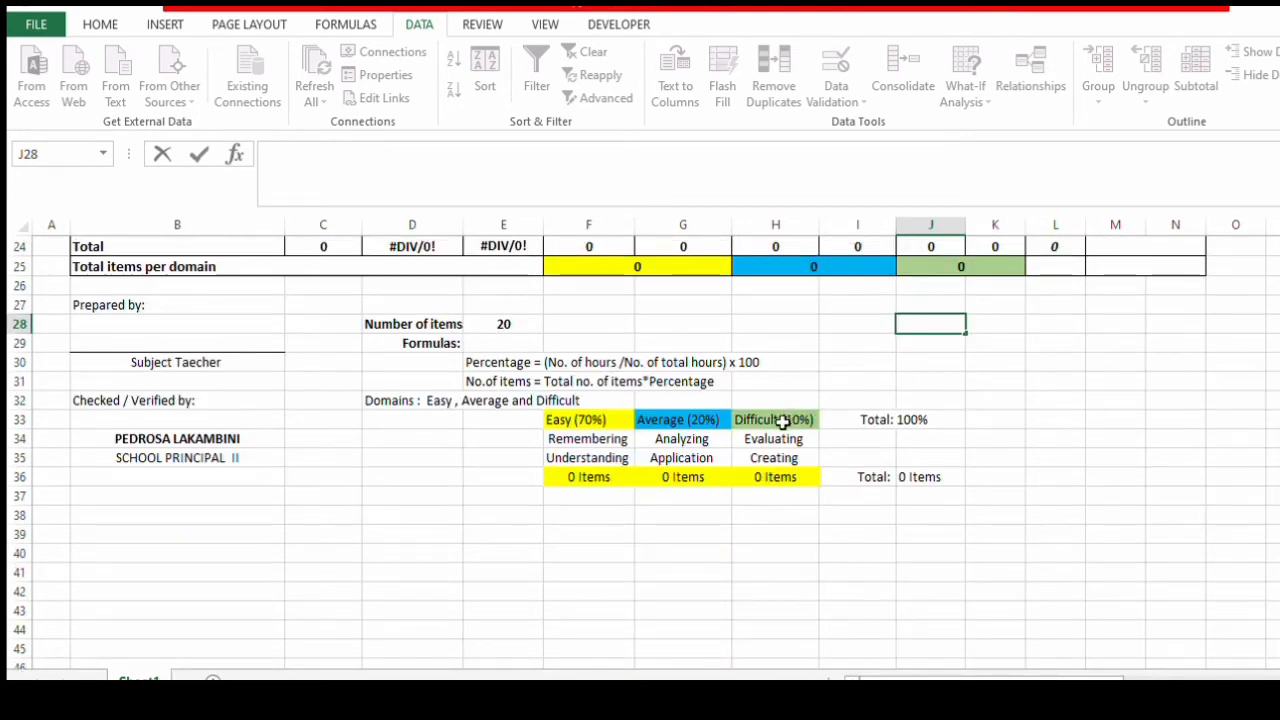
pyautogui.scroll(3, 640, 450)
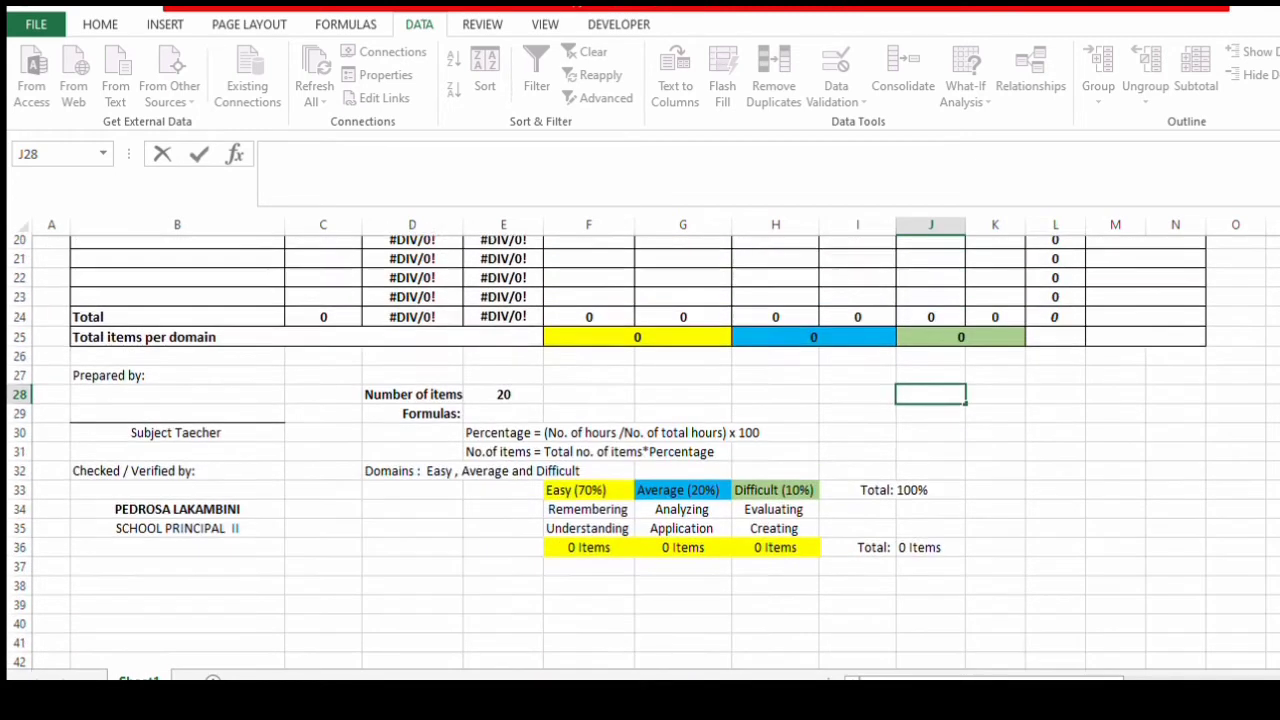
pyautogui.scroll(2, 640, 450)
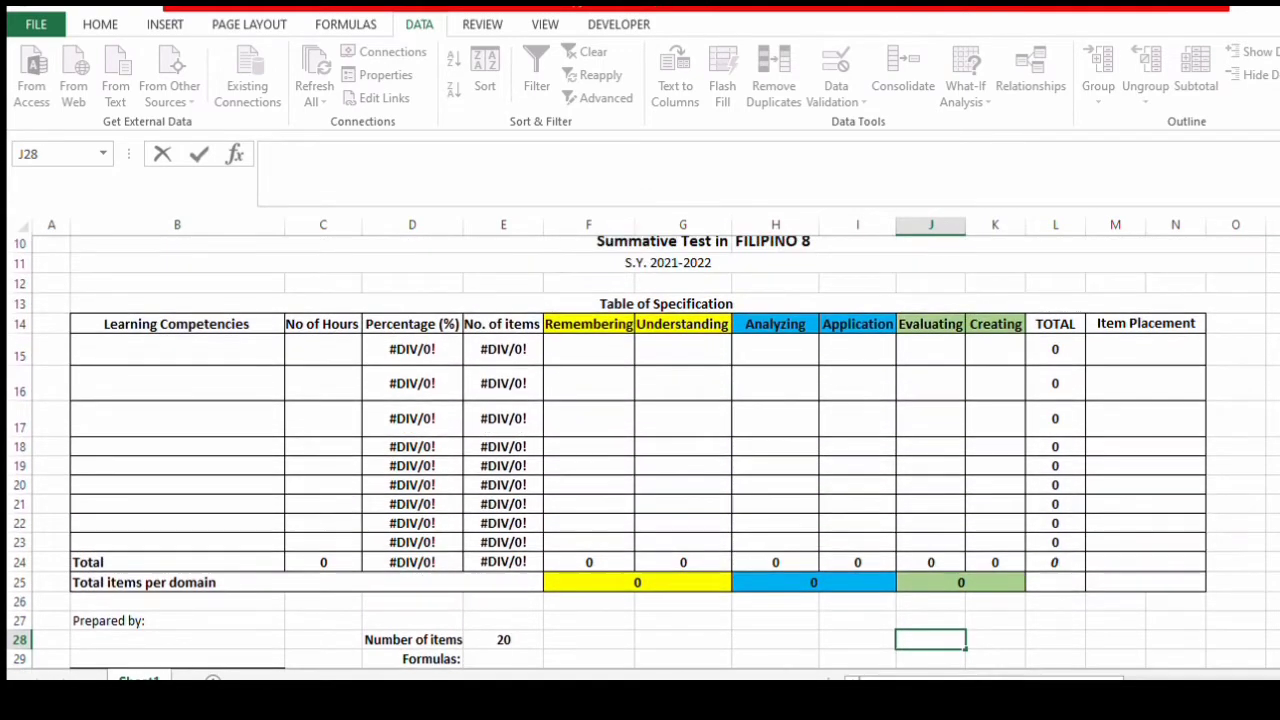
pyautogui.scroll(-1, 640, 450)
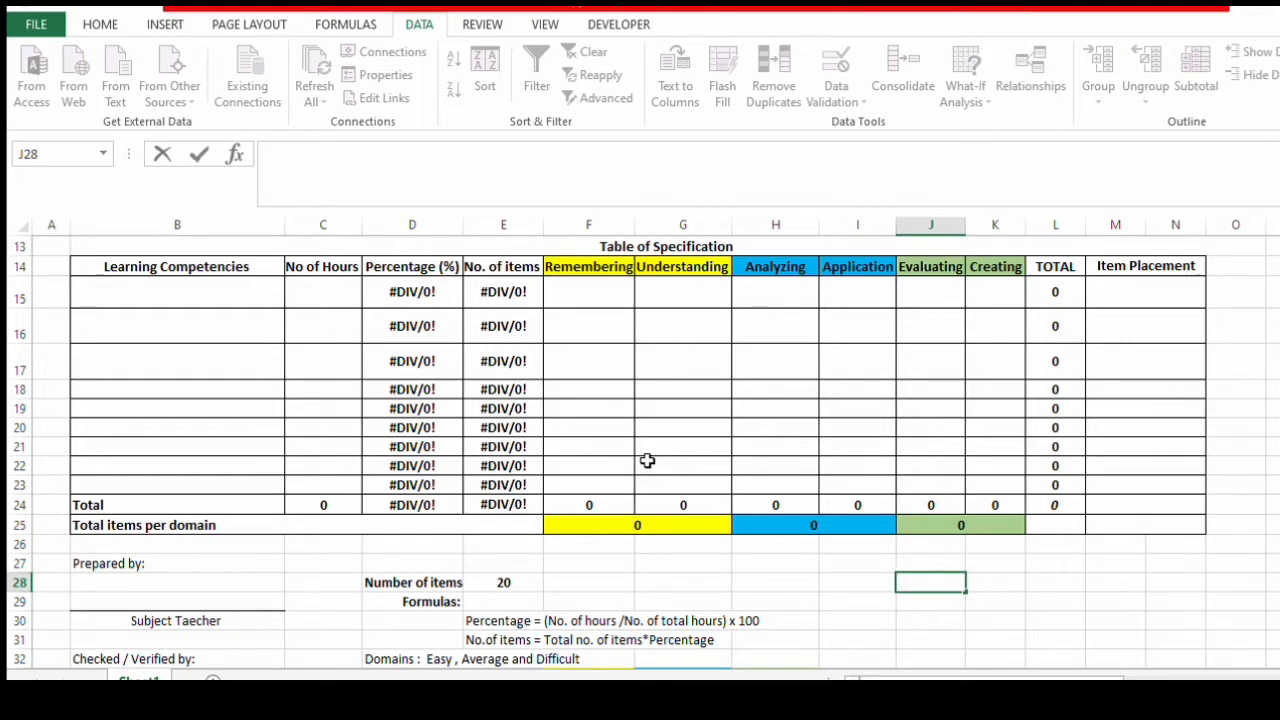
pyautogui.scroll(-2, 737, 411)
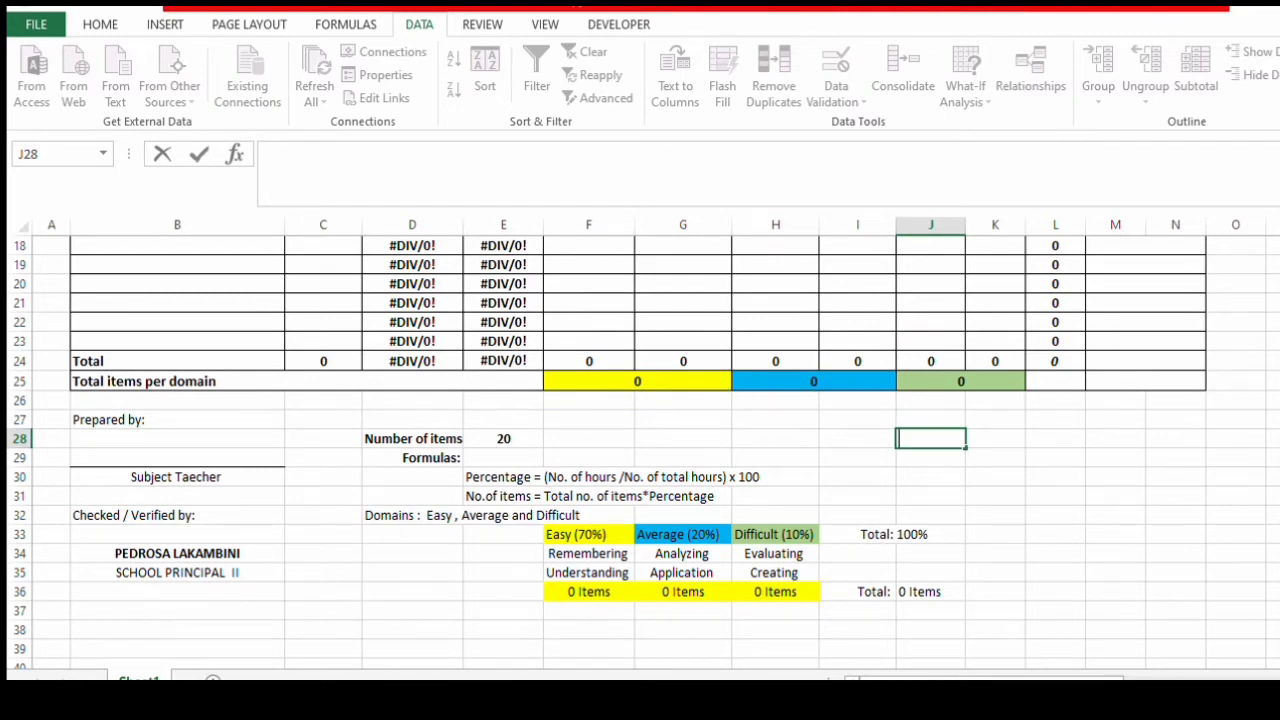
pyautogui.scroll(3, 737, 509)
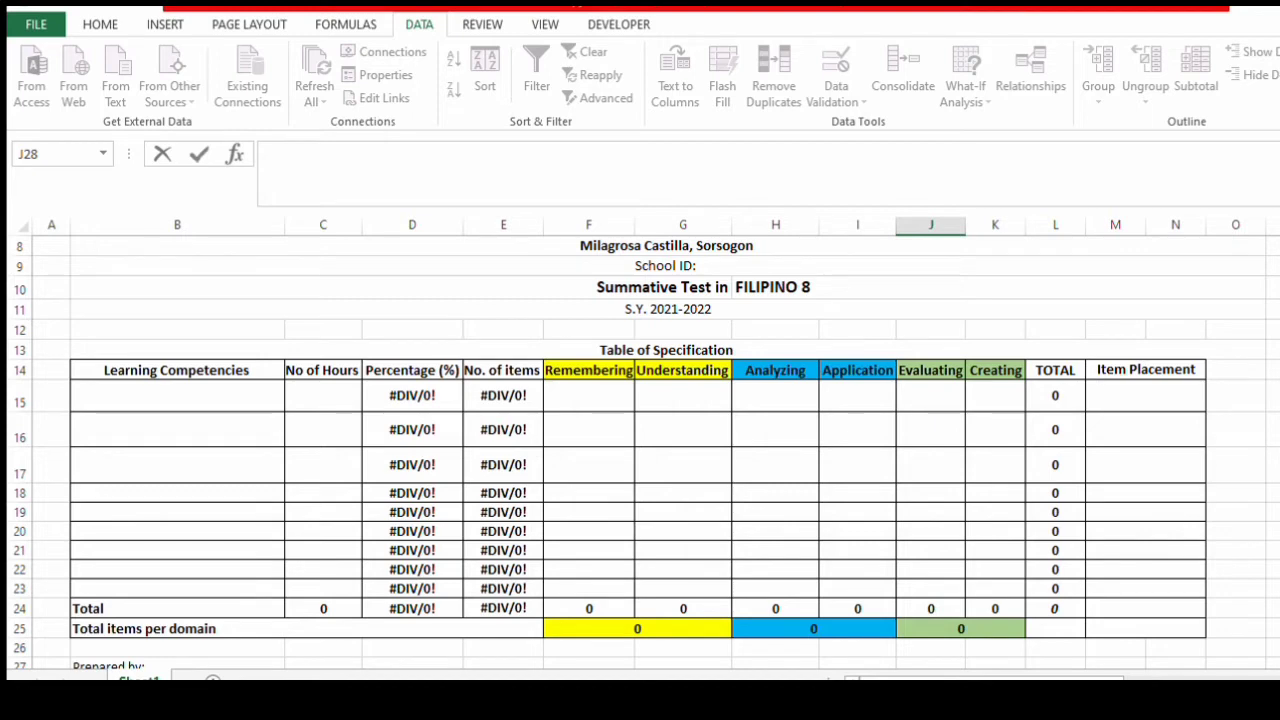
pyautogui.scroll(-2, 640, 450)
pyautogui.scroll(-1, 857, 434)
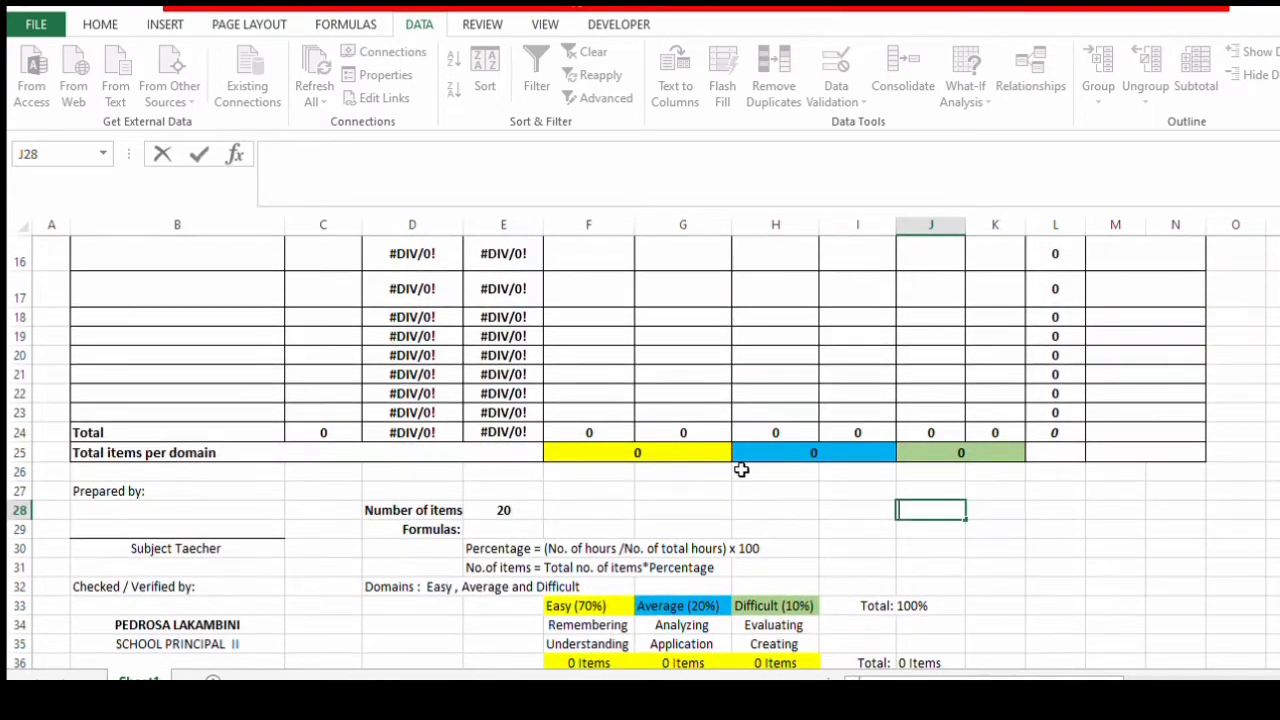
pyautogui.click(667, 458)
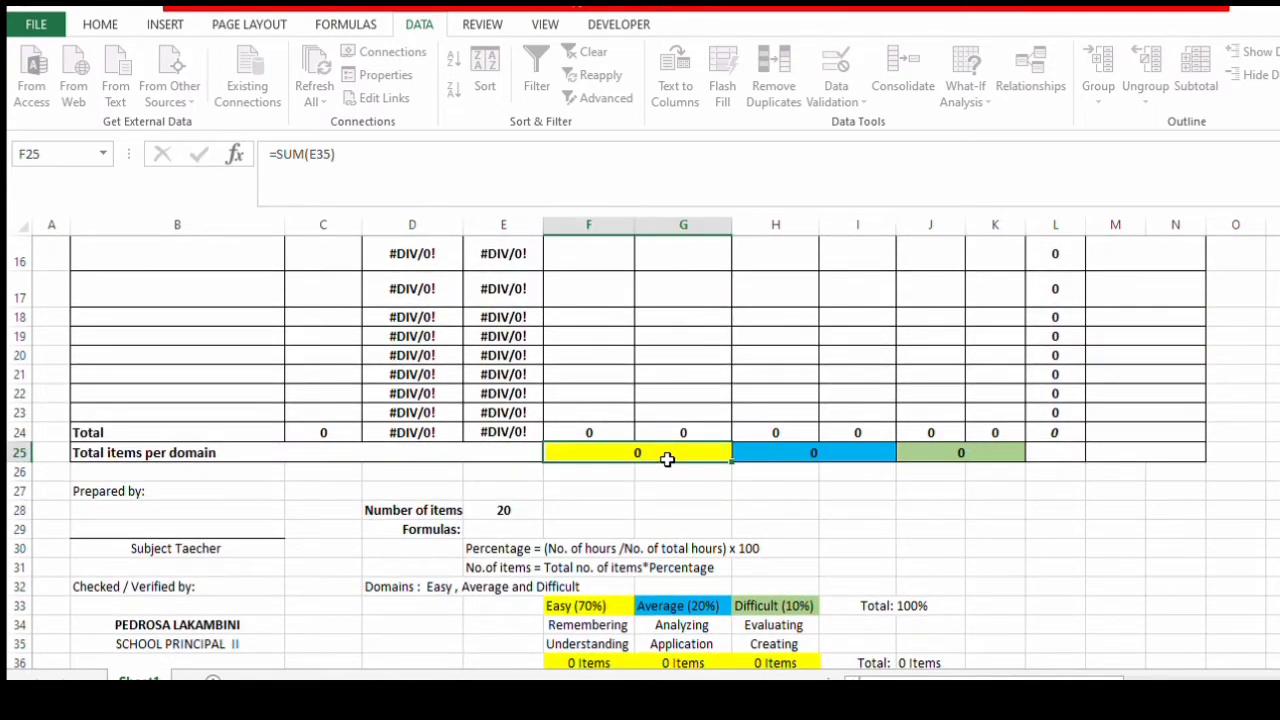
pyautogui.click(810, 452)
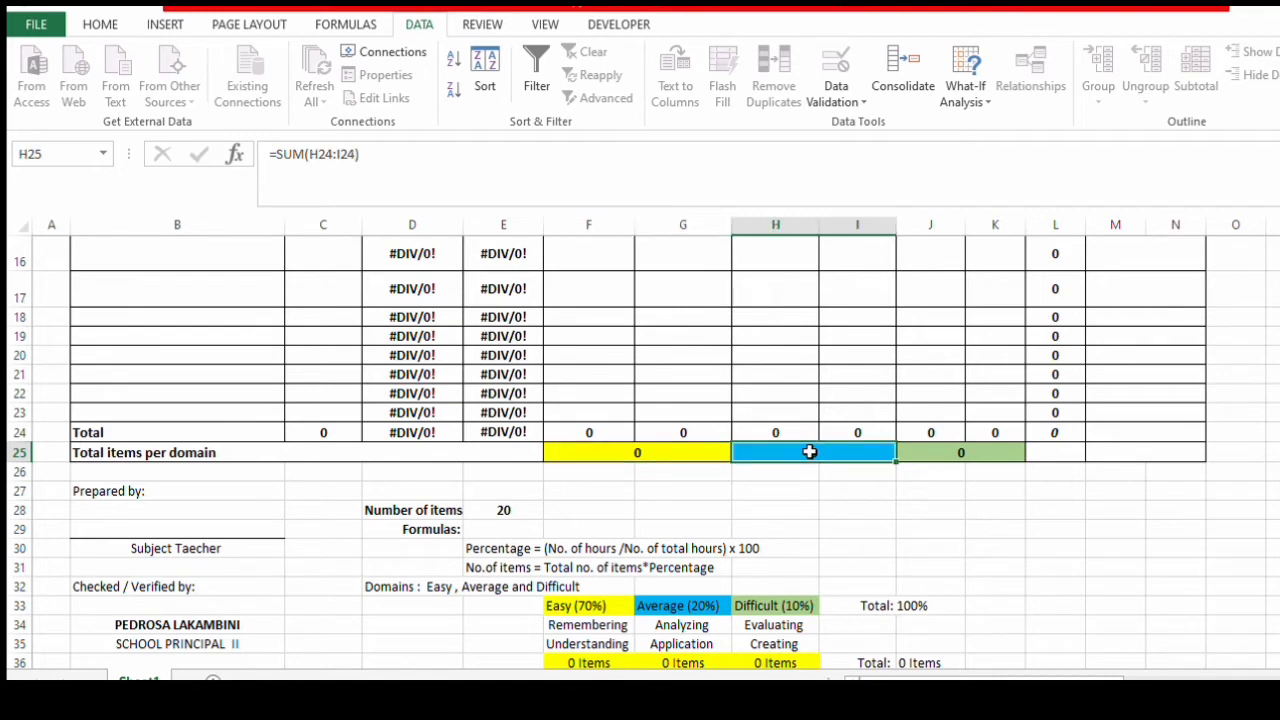
pyautogui.click(970, 452)
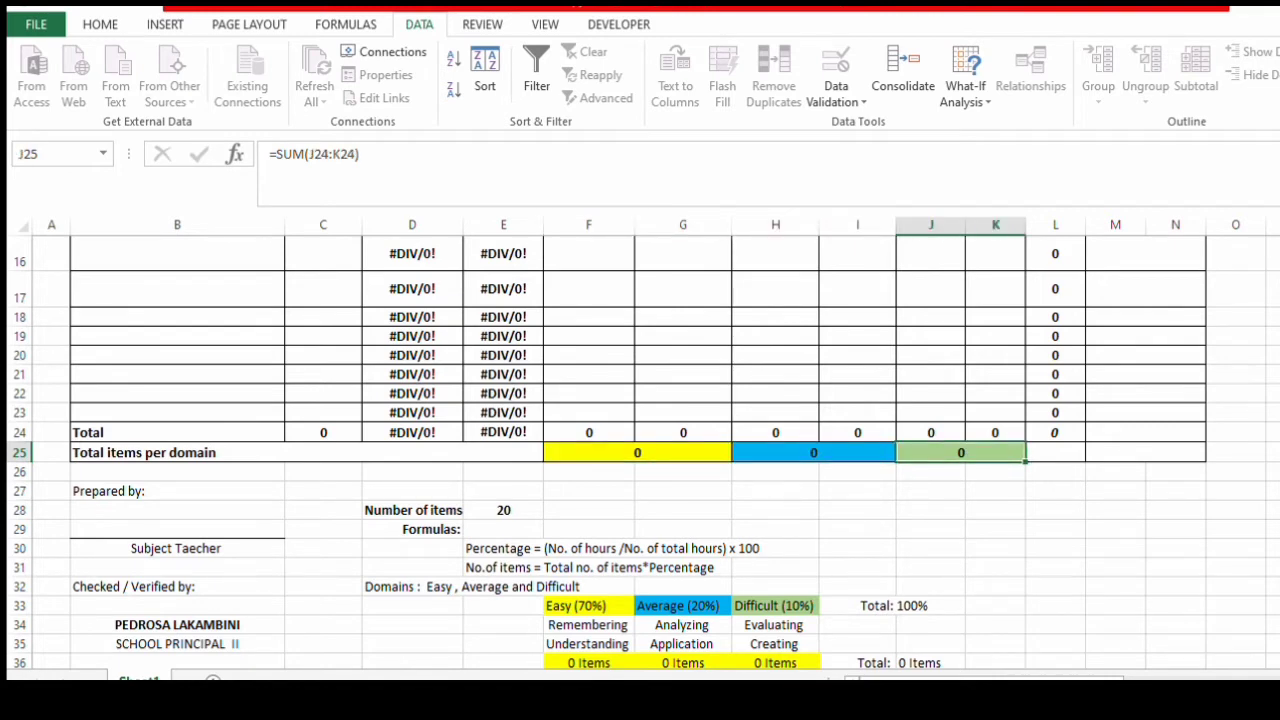
# - Review the total-items-per-domain row and the first Item Placement cell
pyautogui.scroll(-1, 640, 450)
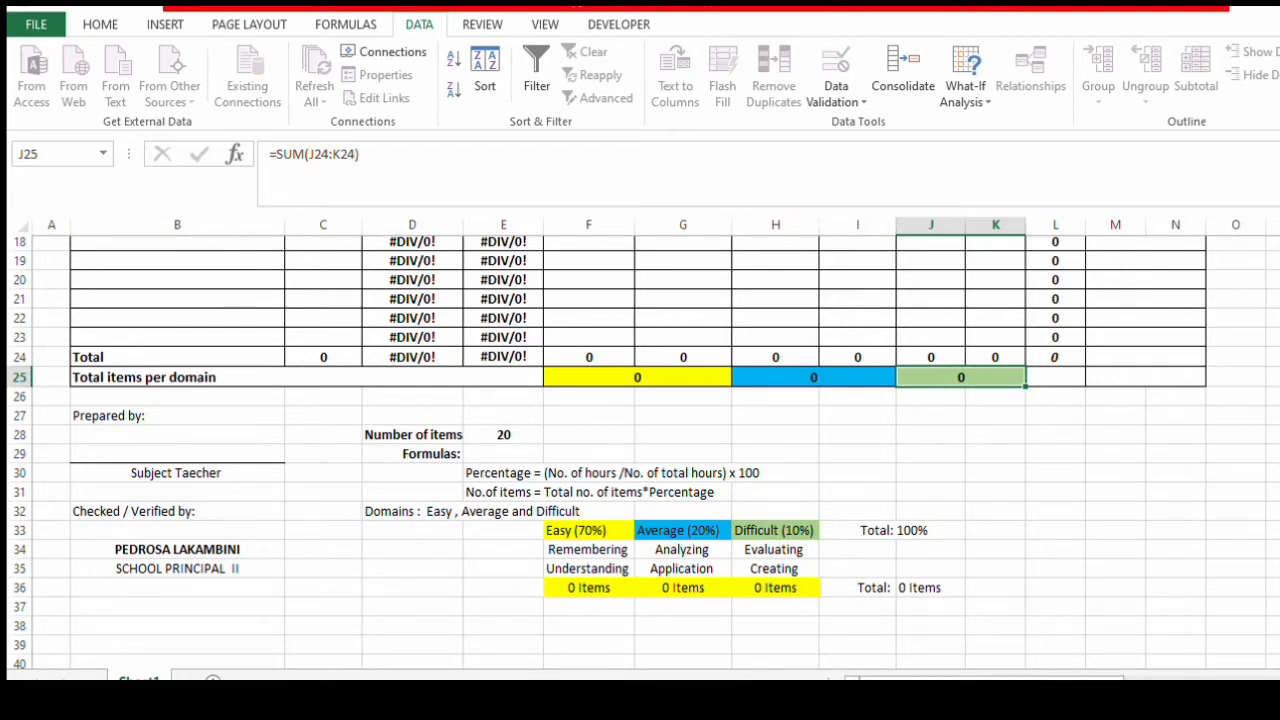
pyautogui.scroll(-1, 640, 450)
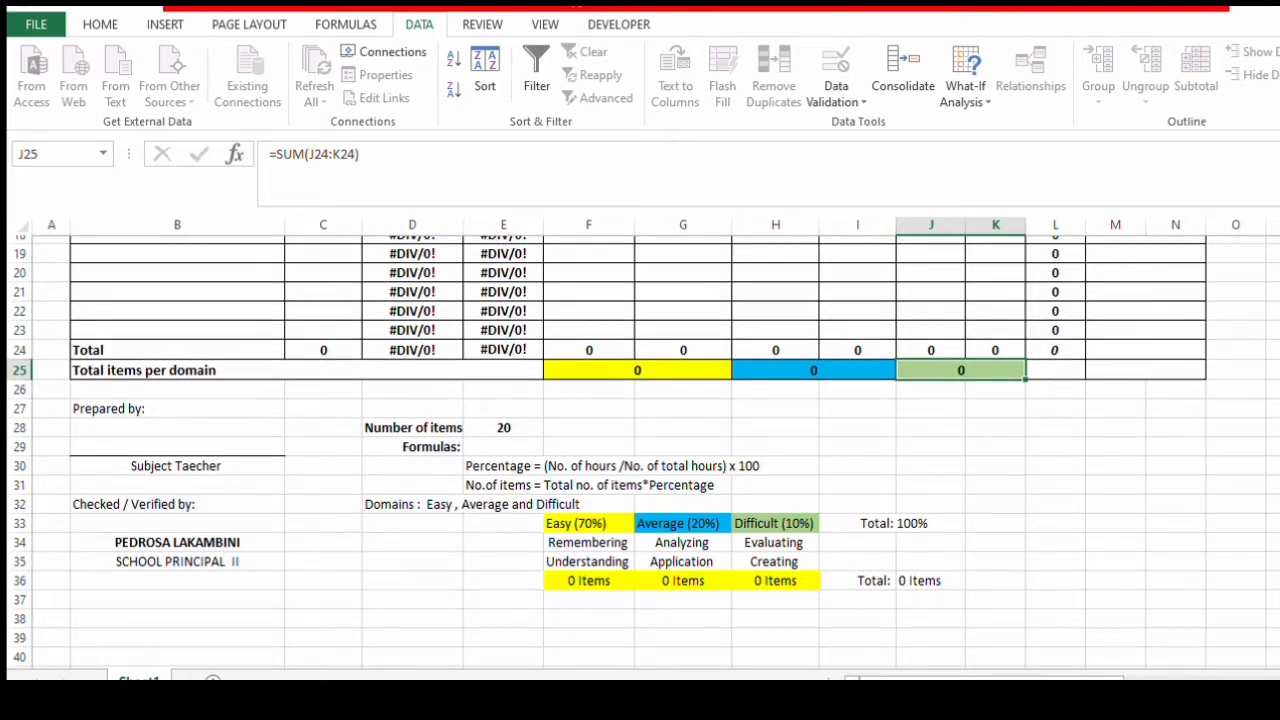
pyautogui.scroll(-1, 640, 450)
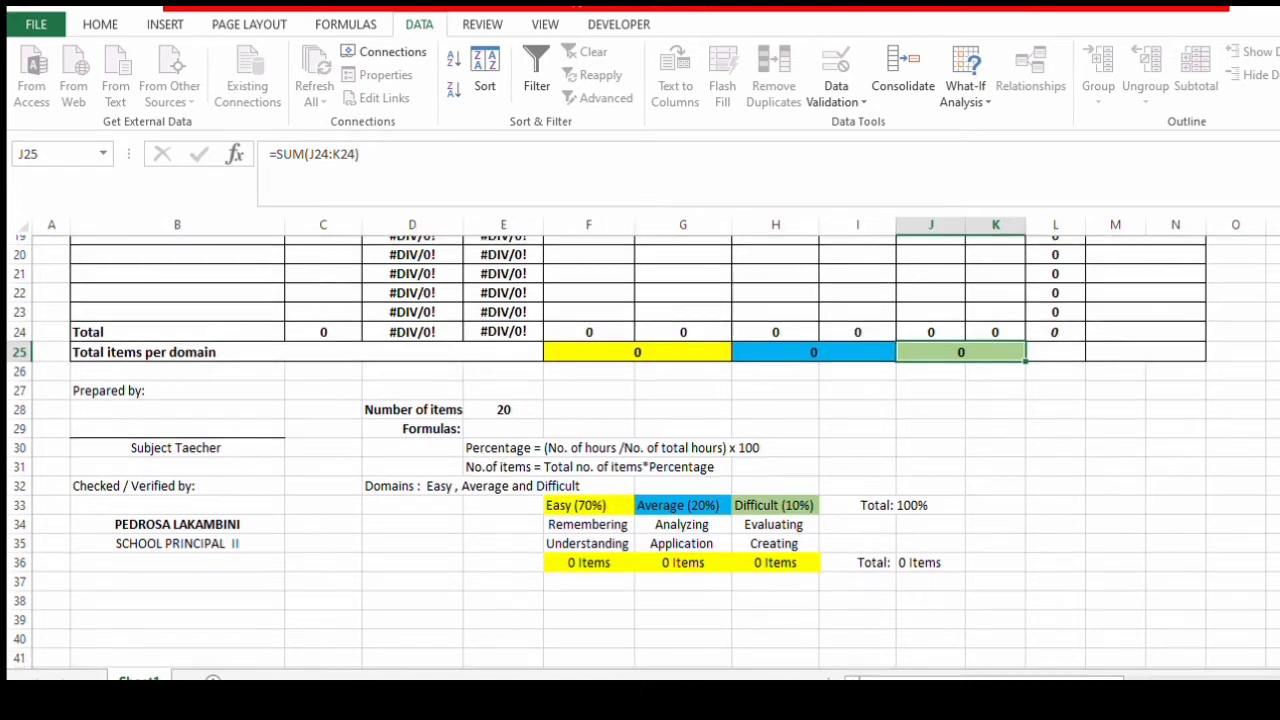
pyautogui.scroll(-1, 640, 450)
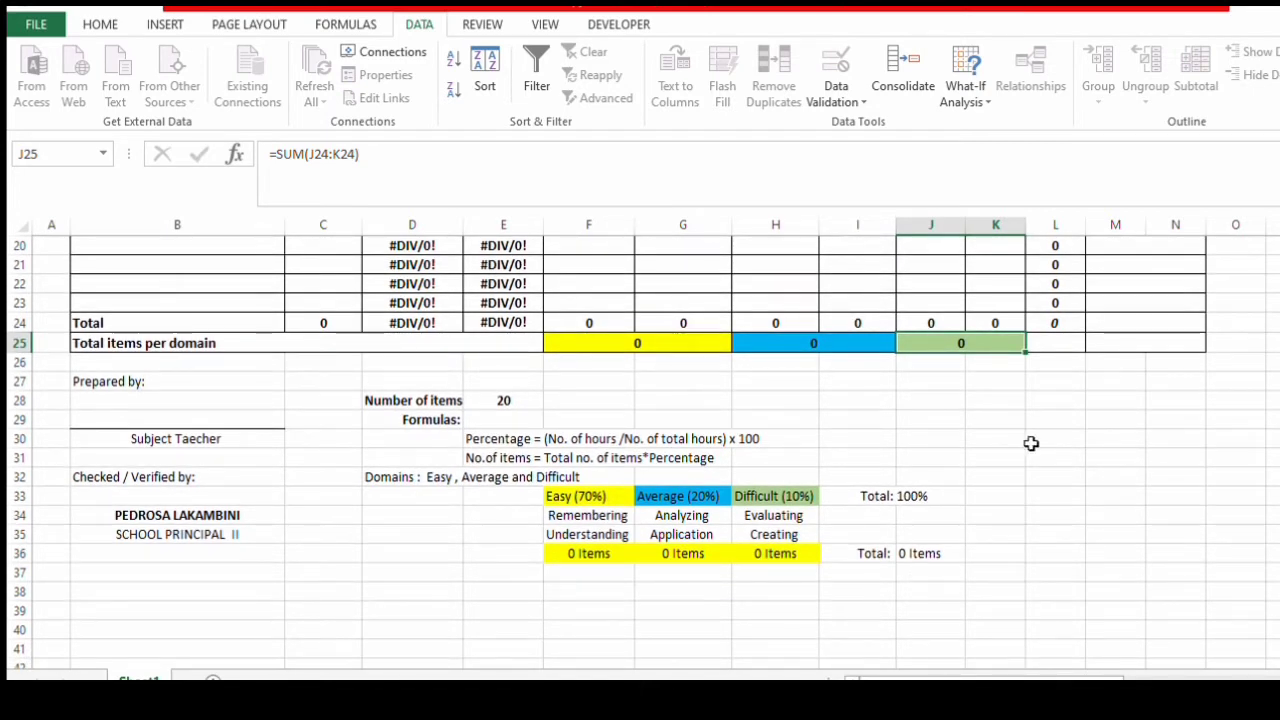
pyautogui.moveTo(629, 346); pyautogui.dragTo(910, 363)
pyautogui.click(915, 400)
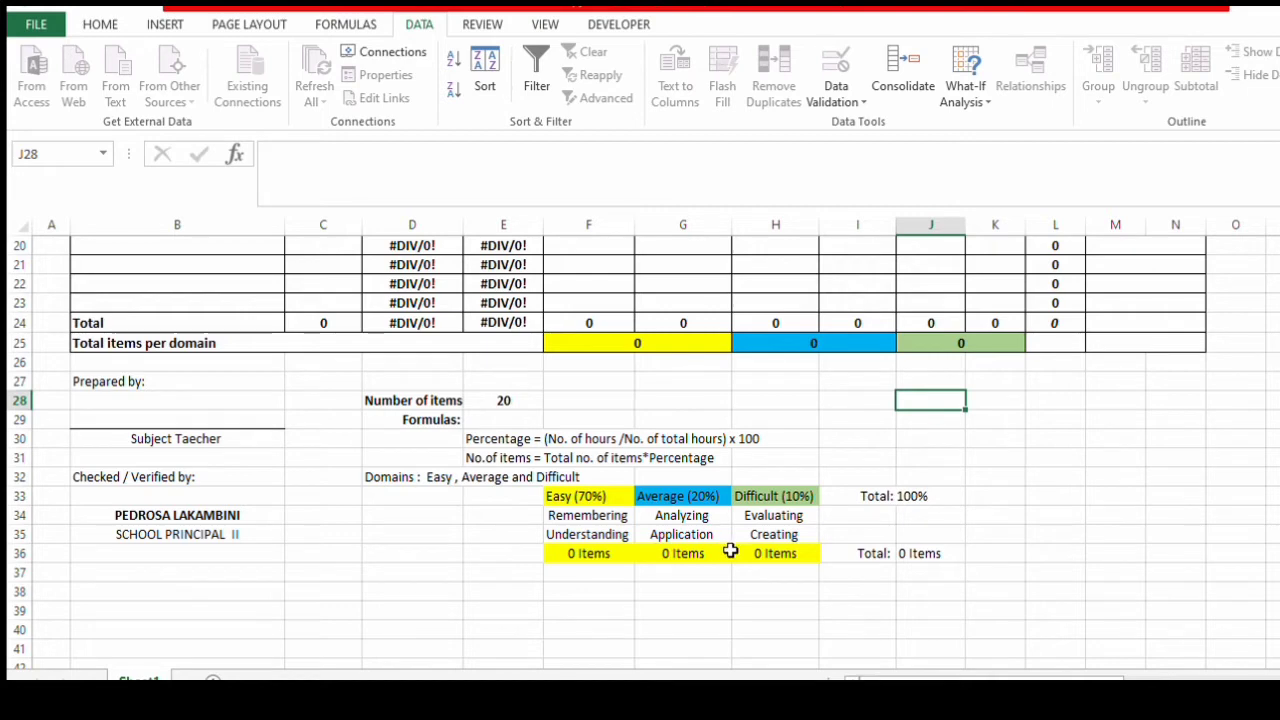
pyautogui.scroll(4, 640, 450)
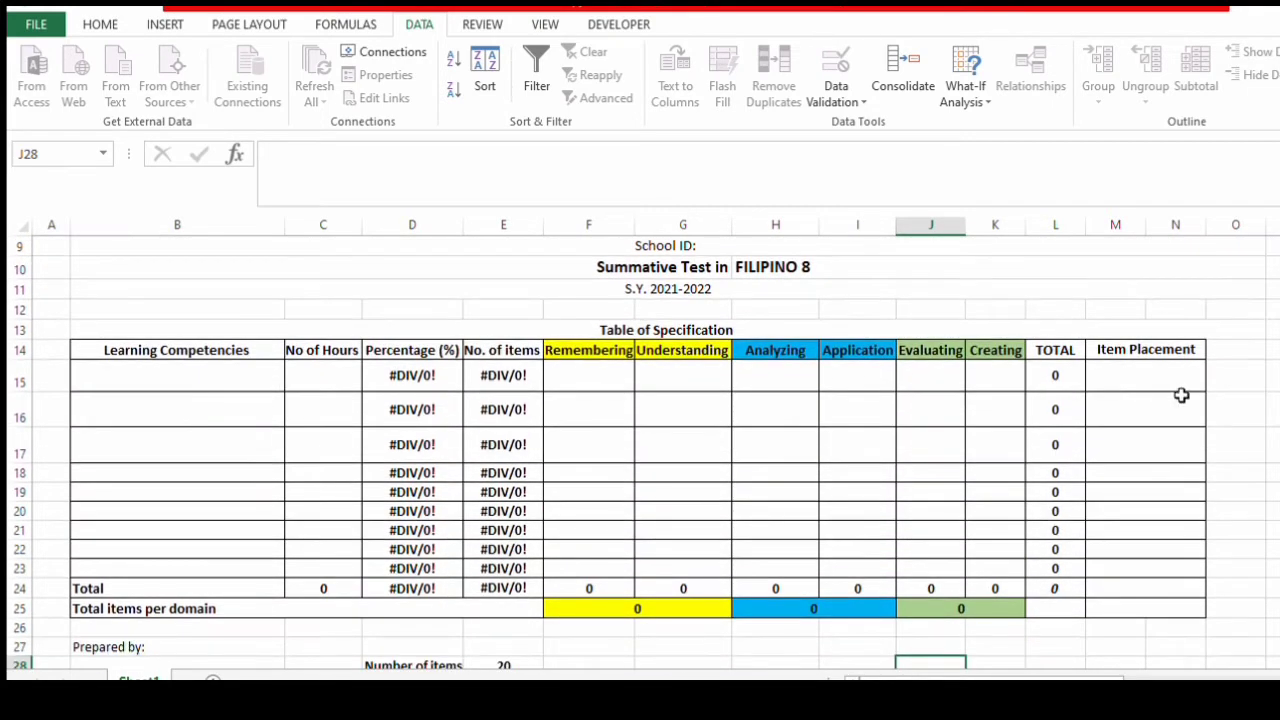
pyautogui.click(1175, 386)
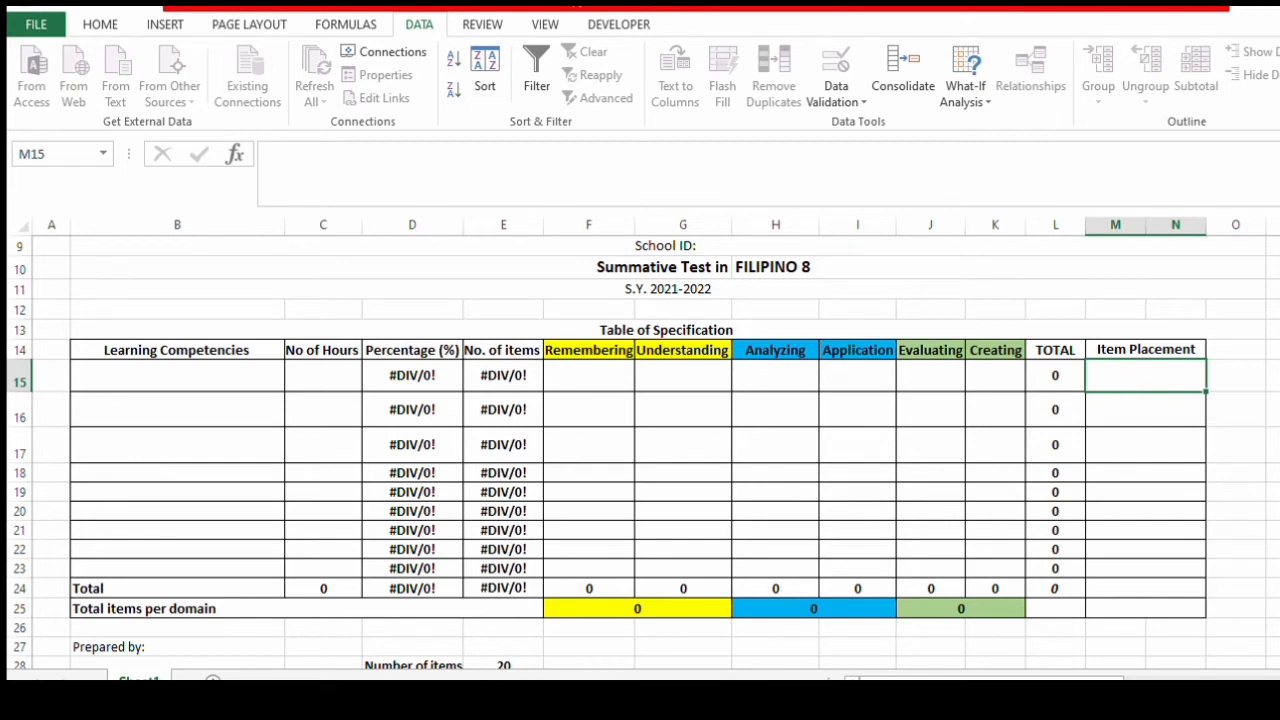
pyautogui.scroll(-2, 640, 450)
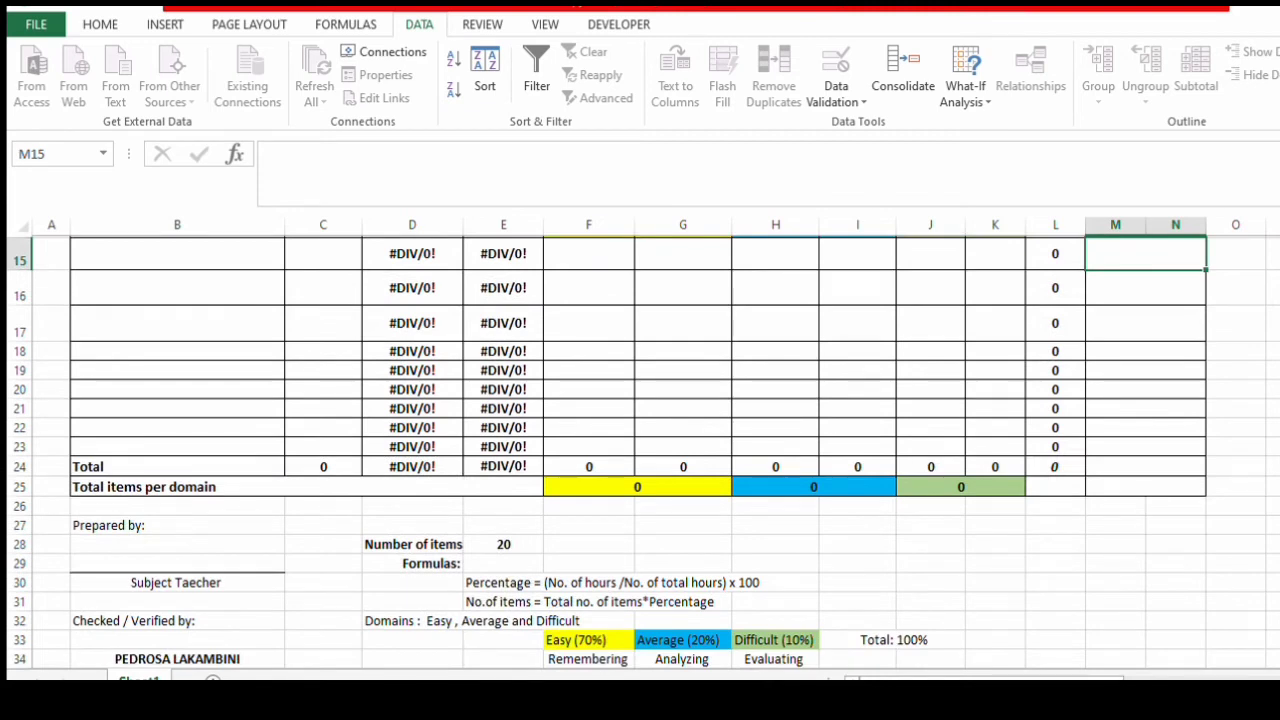
pyautogui.scroll(1, 640, 450)
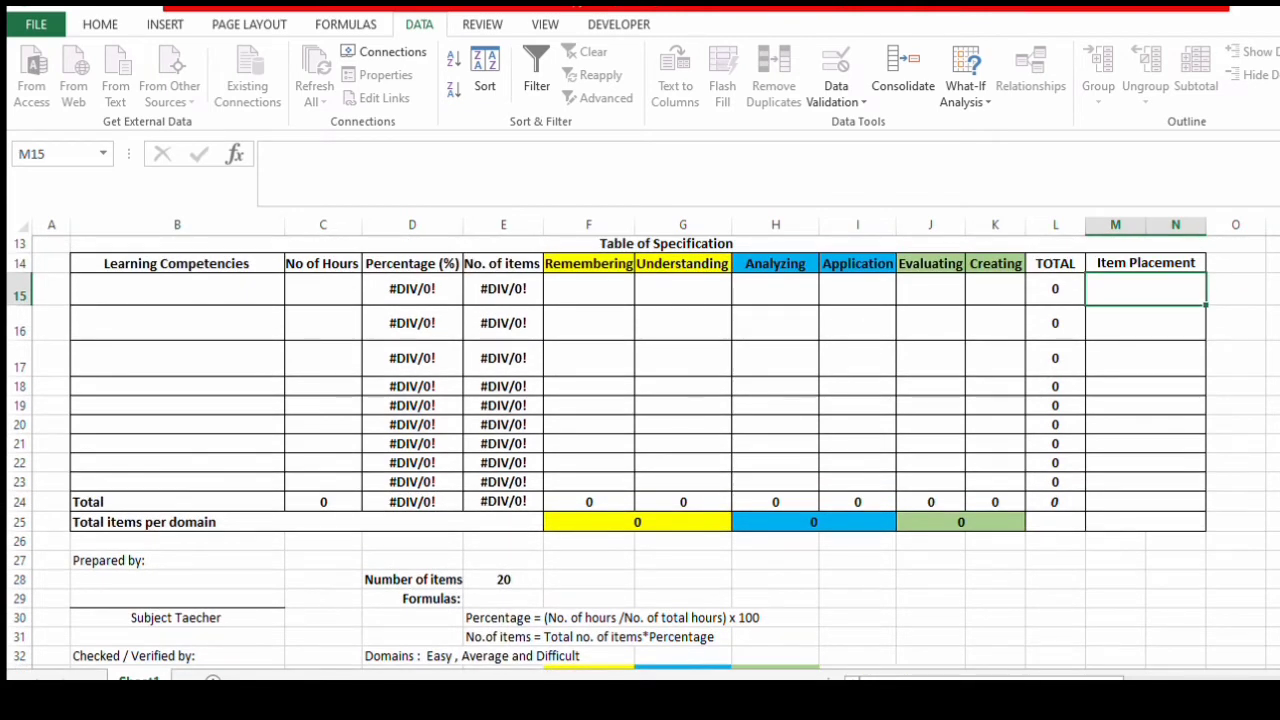
pyautogui.scroll(1, 640, 450)
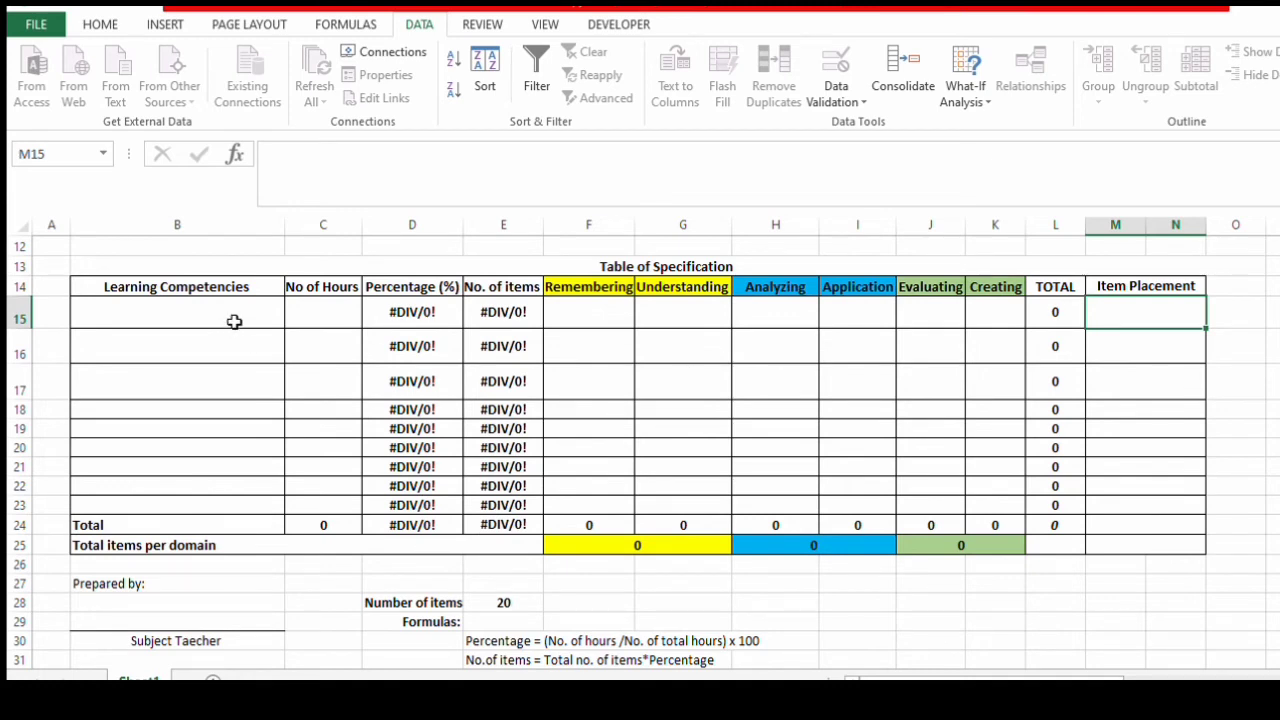
# - Fill B15 with a long run of 'a' placeholder text wrapped onto two lines
pyautogui.click(234, 321)
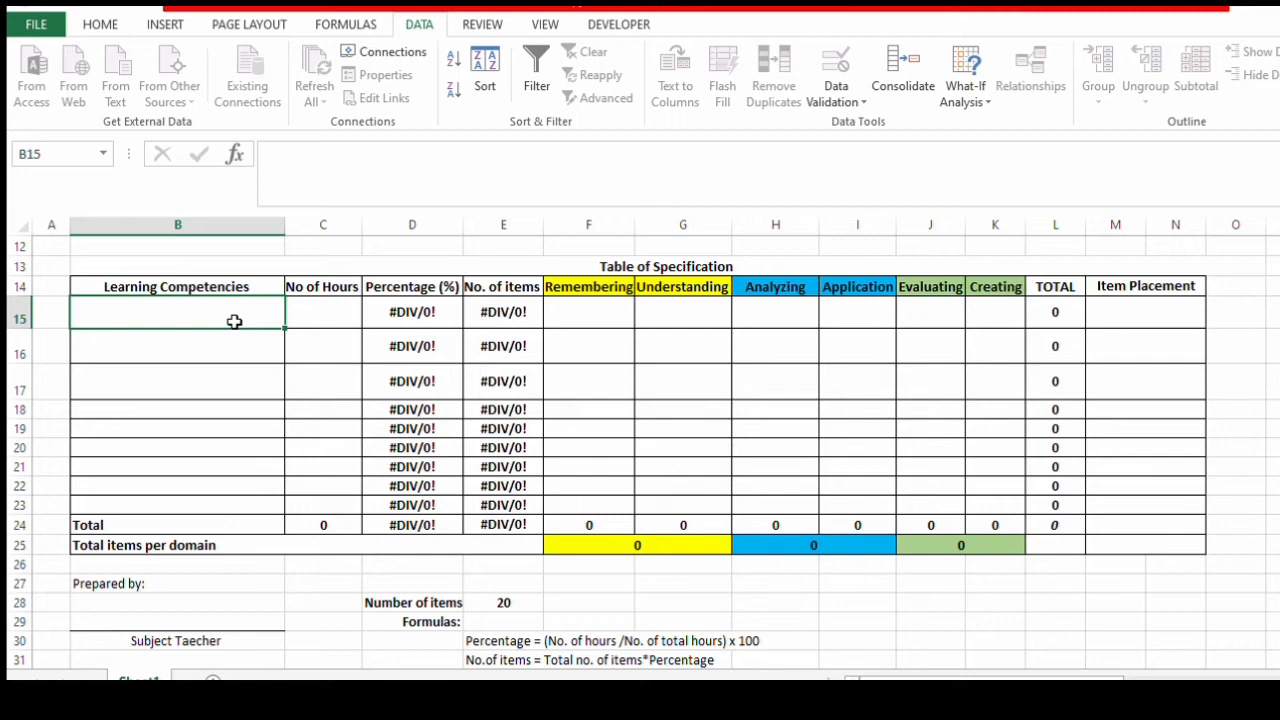
pyautogui.doubleClick(234, 321)
pyautogui.write('aa')
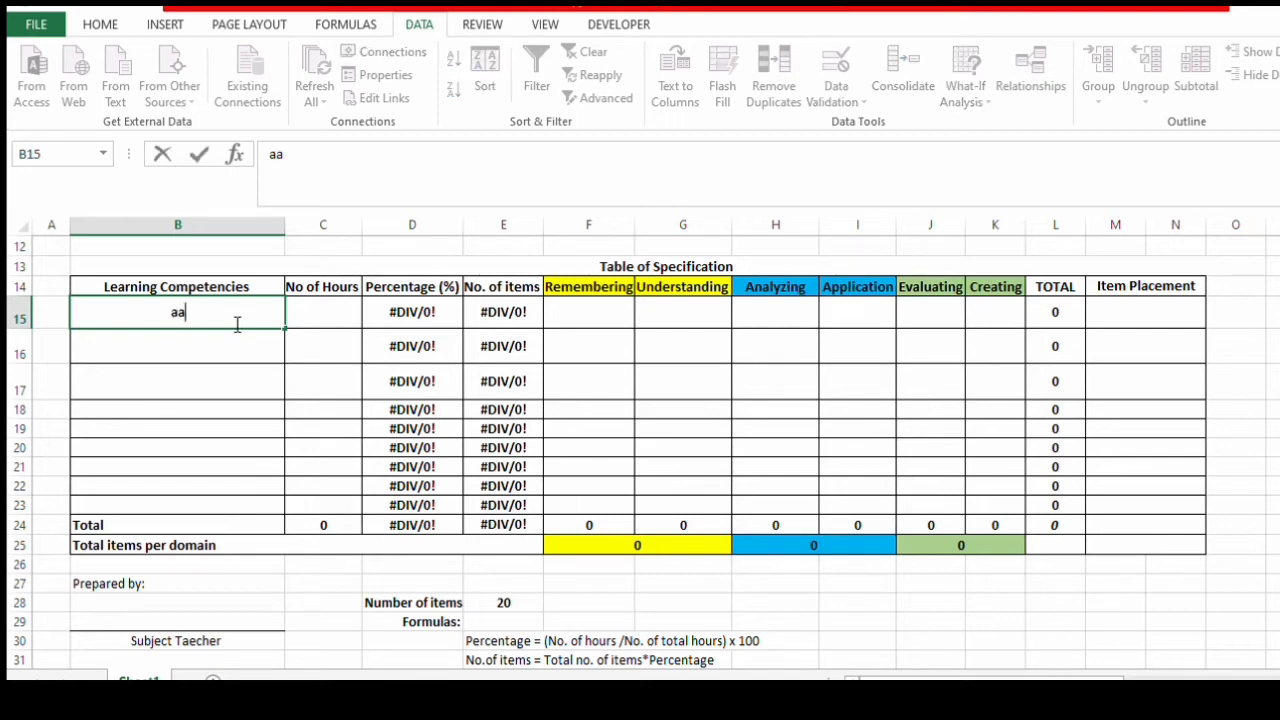
pyautogui.write('aaaaaaaaaaaaaaaaaaaaaaaaaaaaaaaaaaaaaaaaaaaaaaaaaaaaaaaaaaaaaaaaaaaaa')
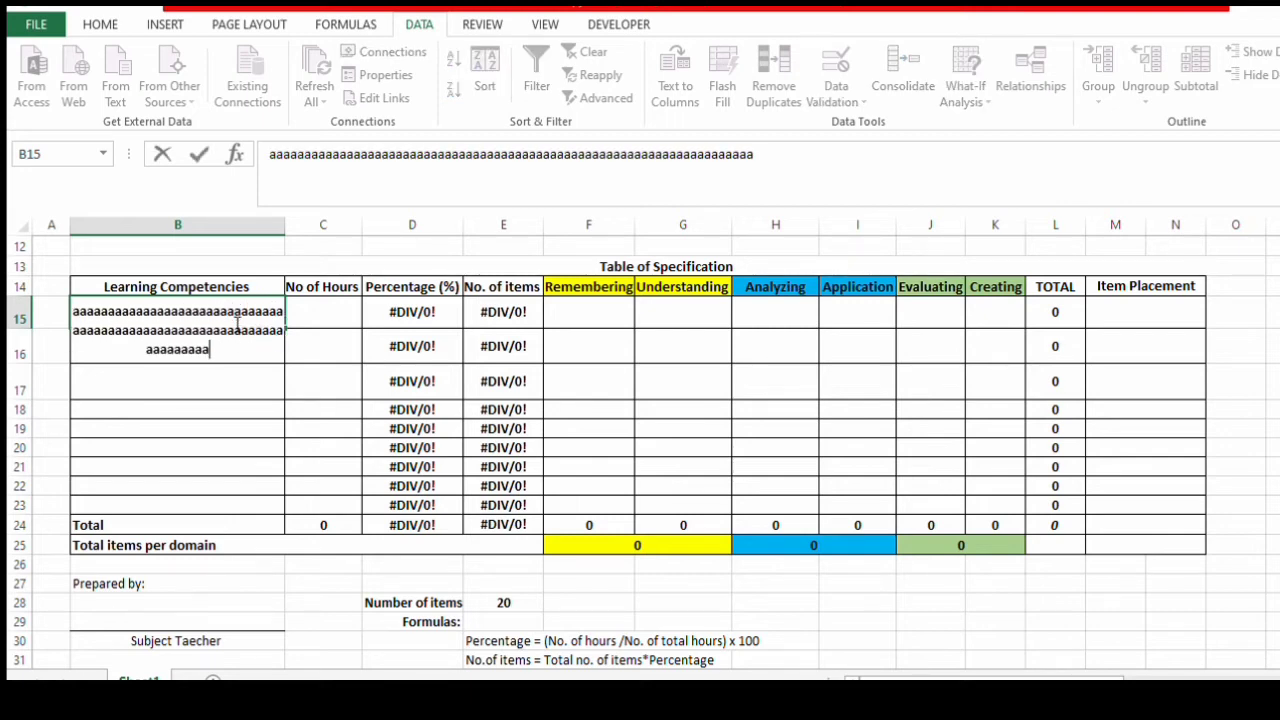
pyautogui.write('aaaaaaaaaaaaaaaaaaaaaaaaaaaaaaaaaaaaaaaaaaaaaaaaaaaaaaaaaaaaaaaaaaaaaaaaaaaaaaaaaaaaaaaaaaaaaaaaaaa')
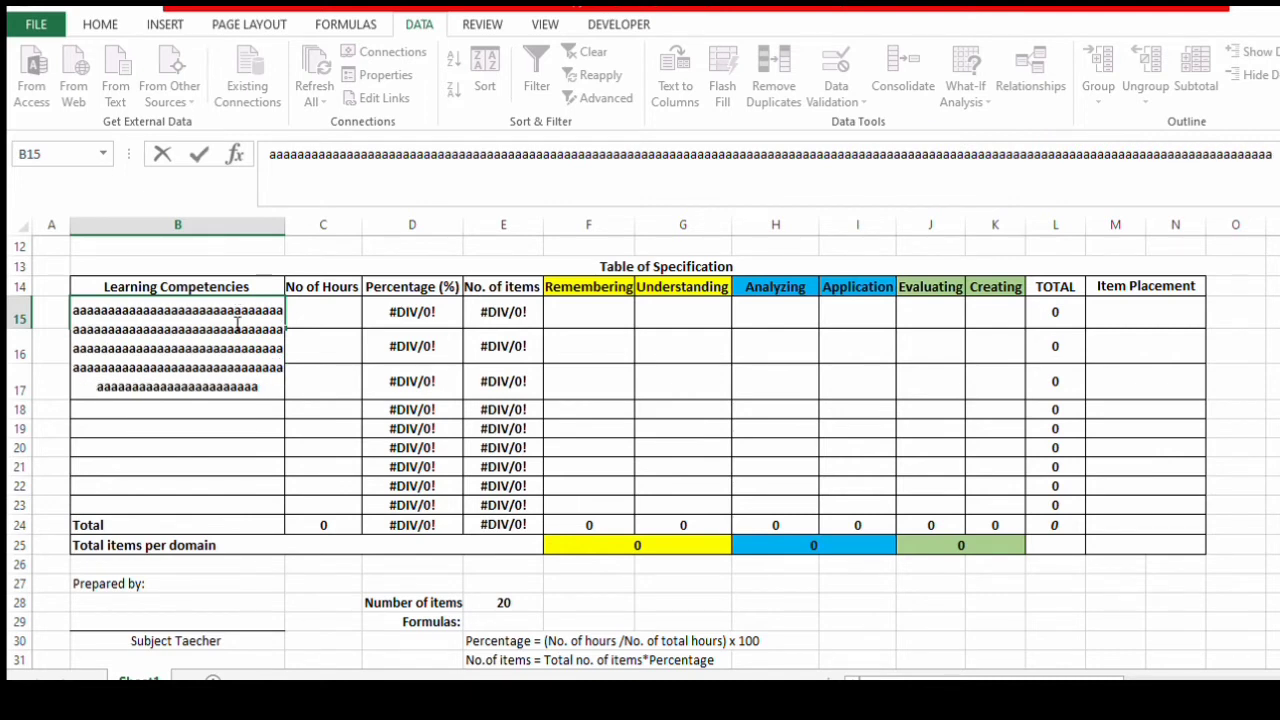
pyautogui.press('Return')
pyautogui.click(234, 322)
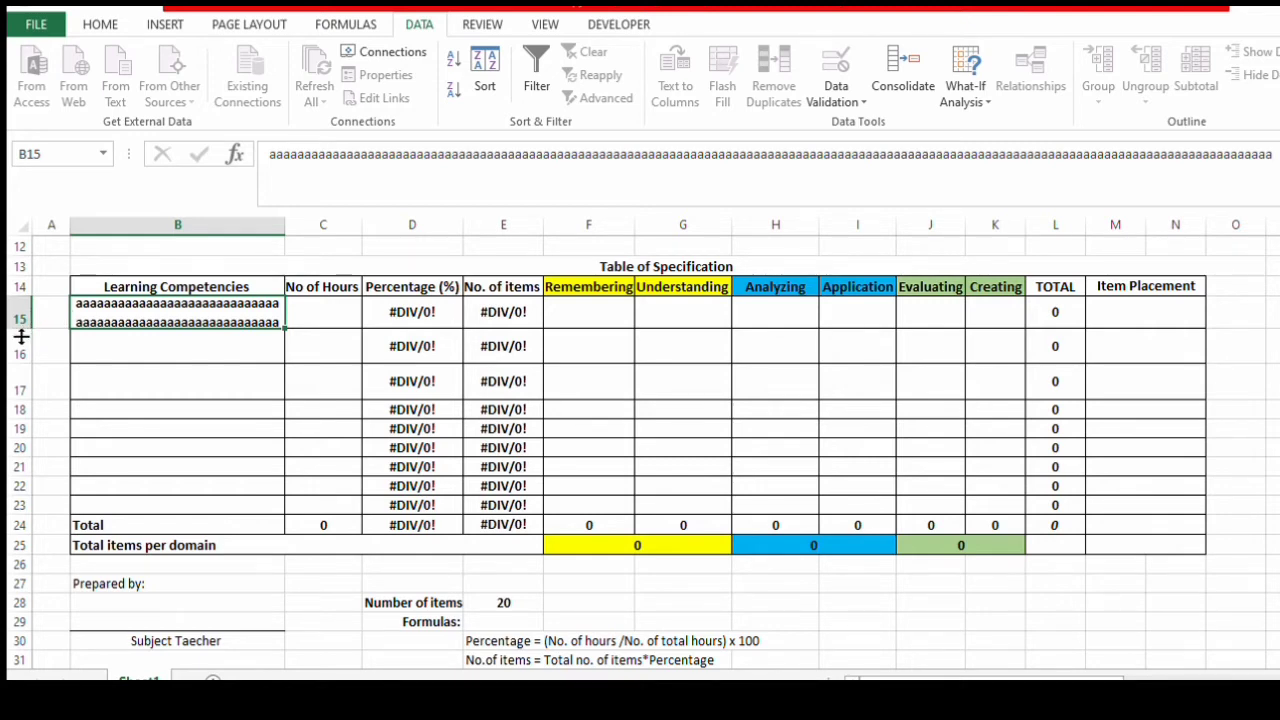
# - Enlarge row 15 so its placeholder text shows fully across five lines
pyautogui.moveTo(21, 337); pyautogui.dragTo(25, 400)
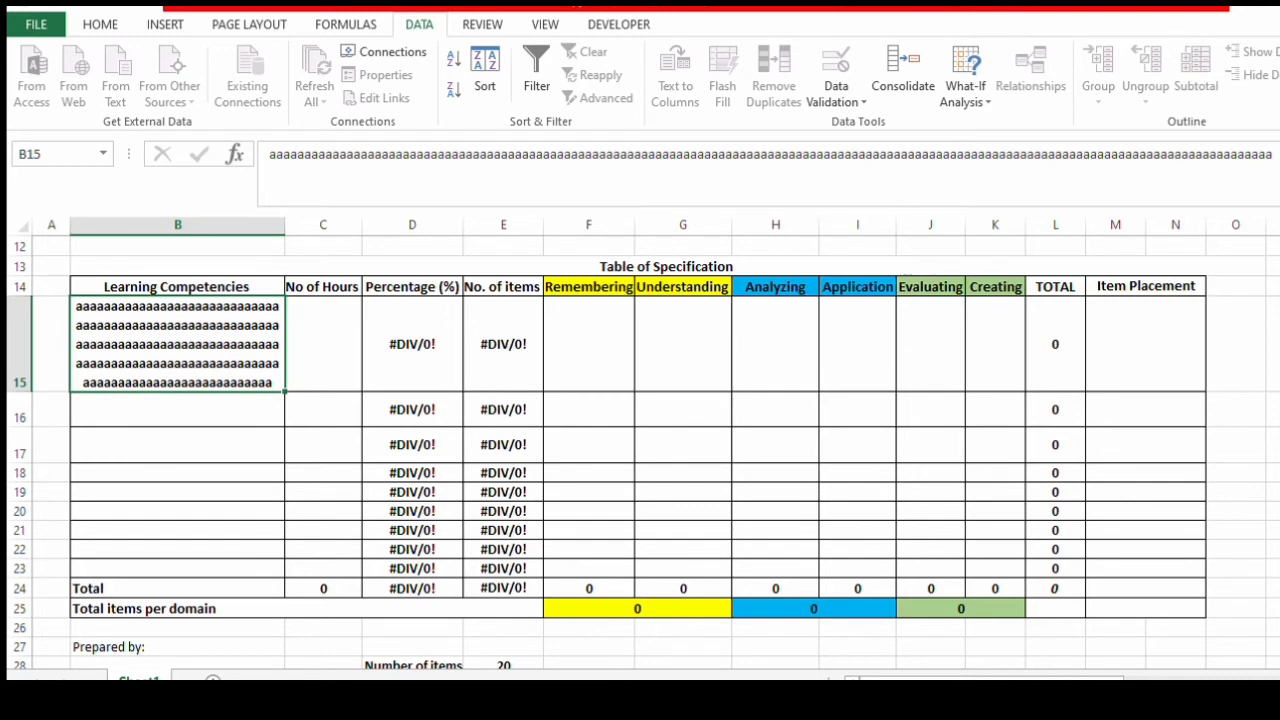
pyautogui.scroll(-5, 640, 450)
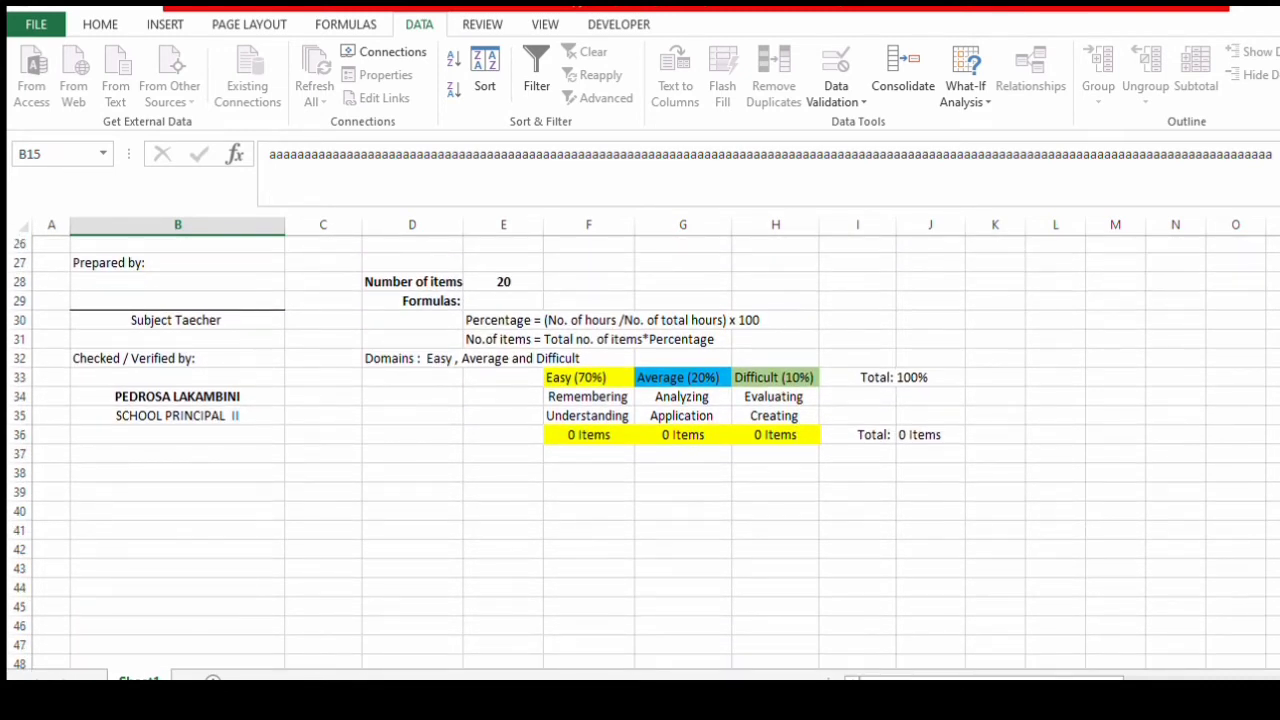
pyautogui.scroll(1, 640, 450)
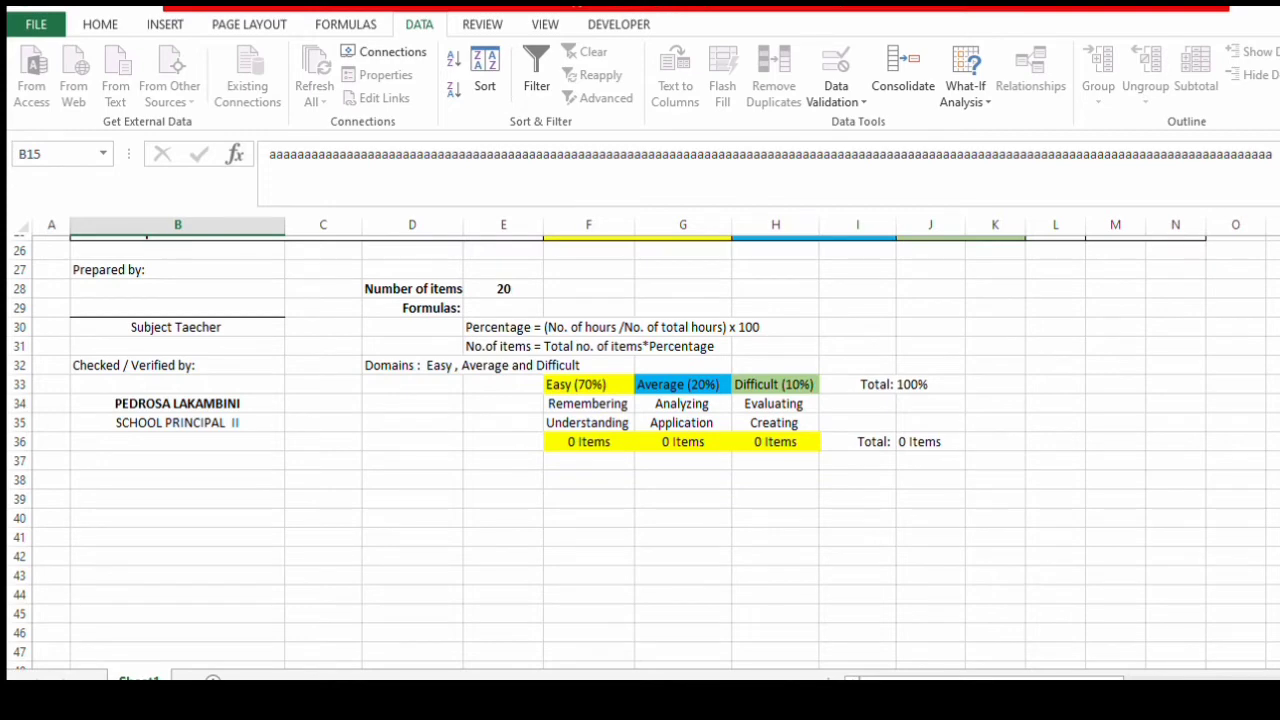
pyautogui.scroll(4, 640, 450)
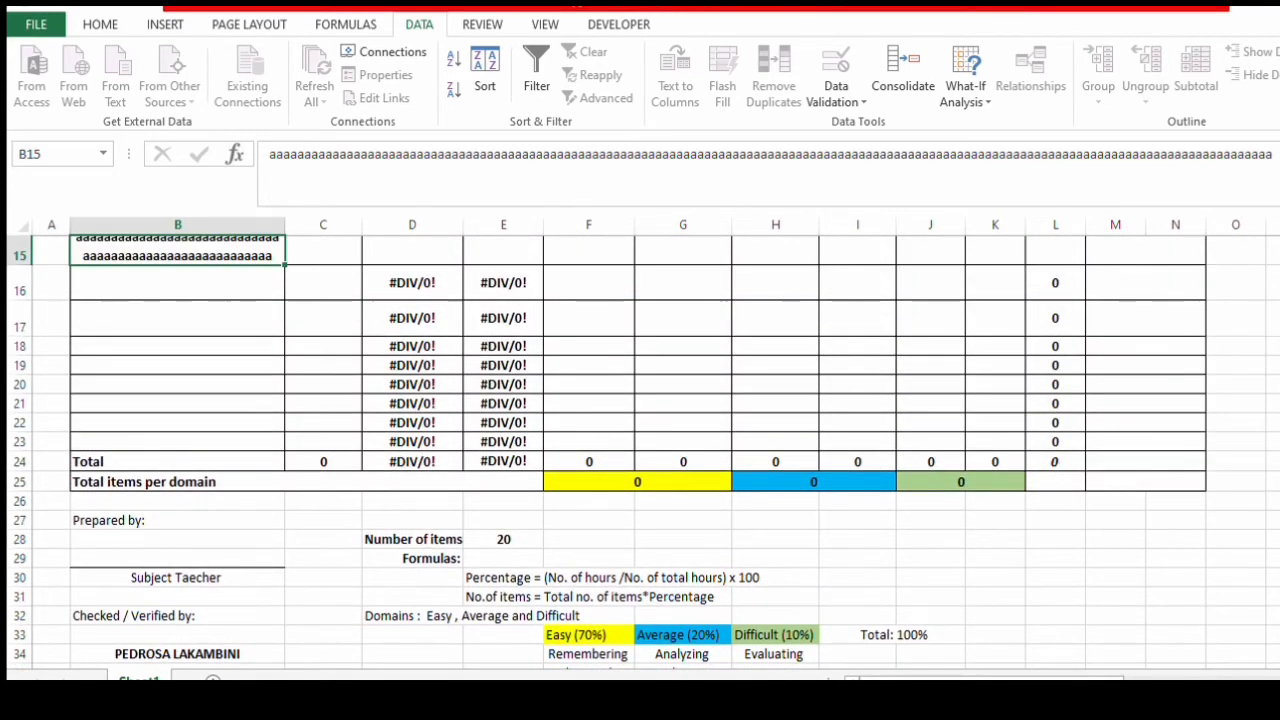
pyautogui.scroll(-2, 1040, 345)
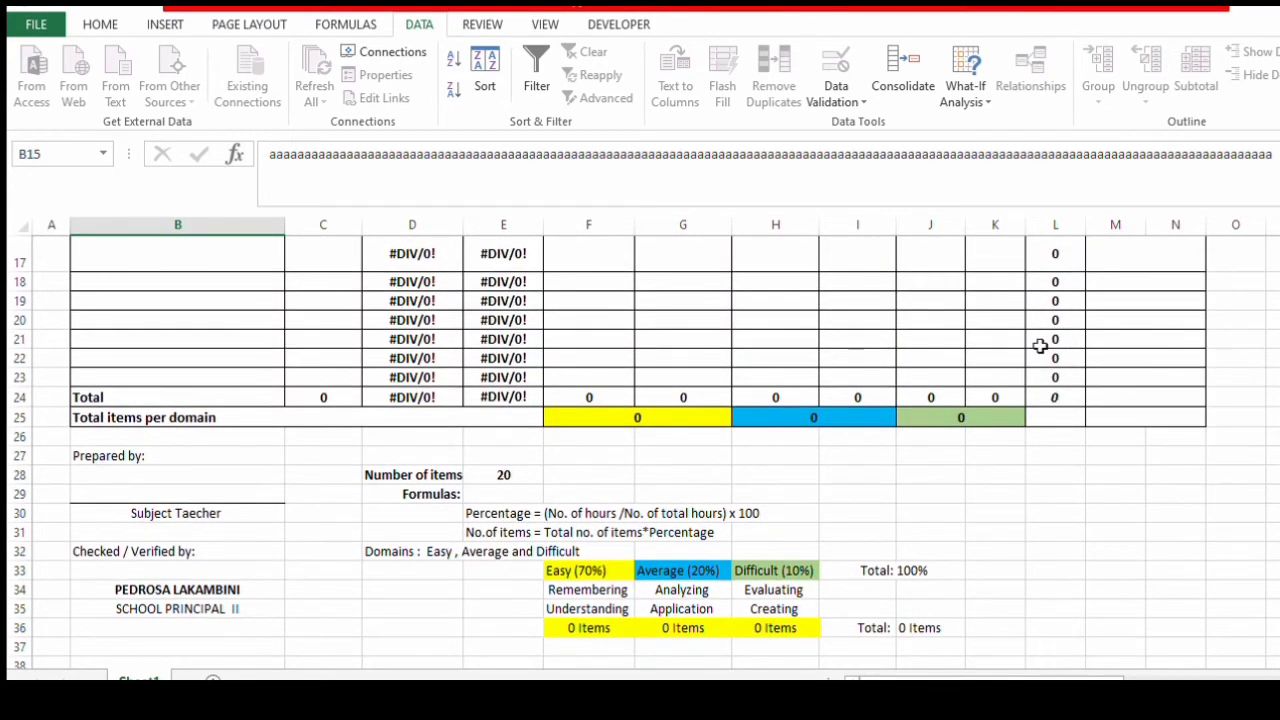
pyautogui.click(219, 497)
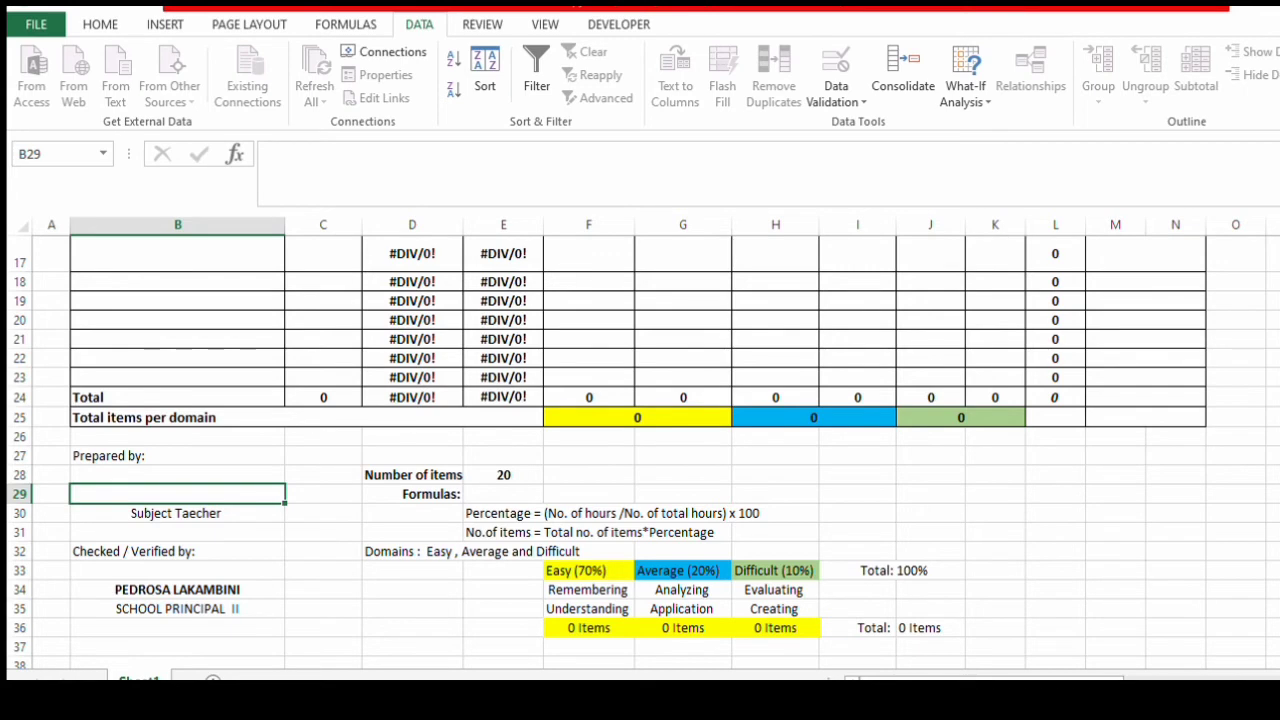
pyautogui.scroll(4, 640, 450)
pyautogui.scroll(2, 640, 450)
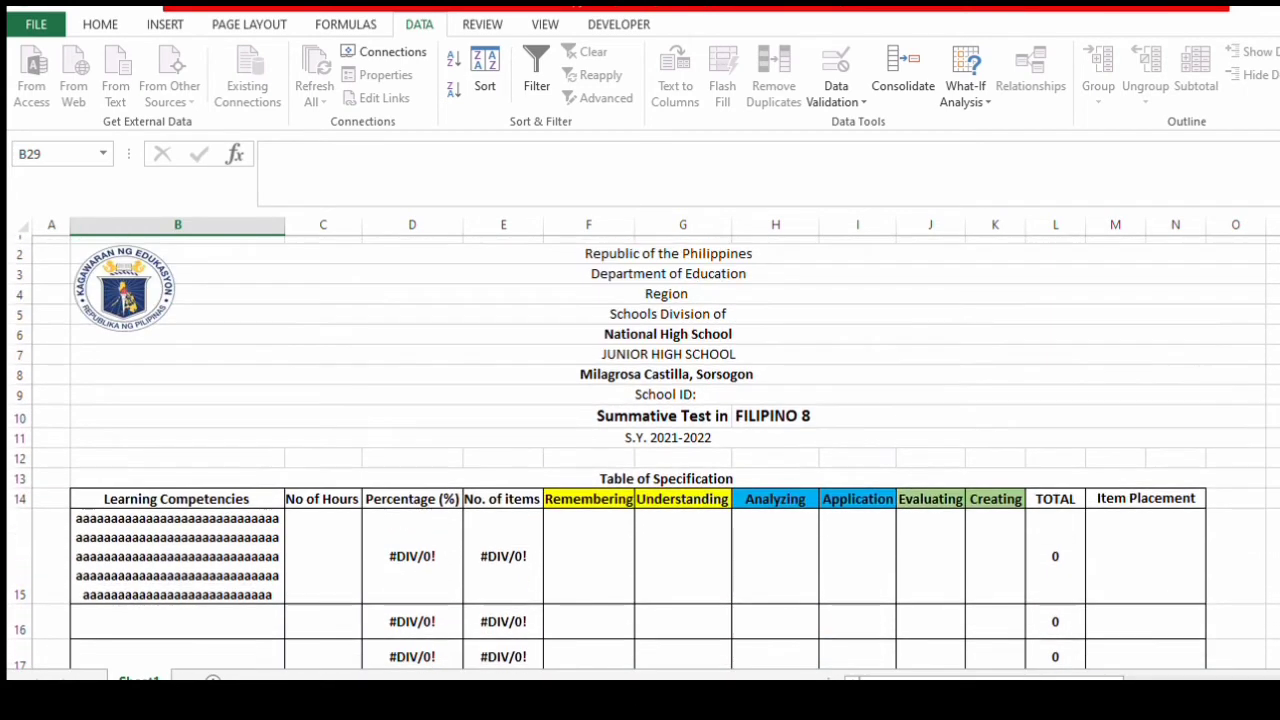
pyautogui.click(871, 414)
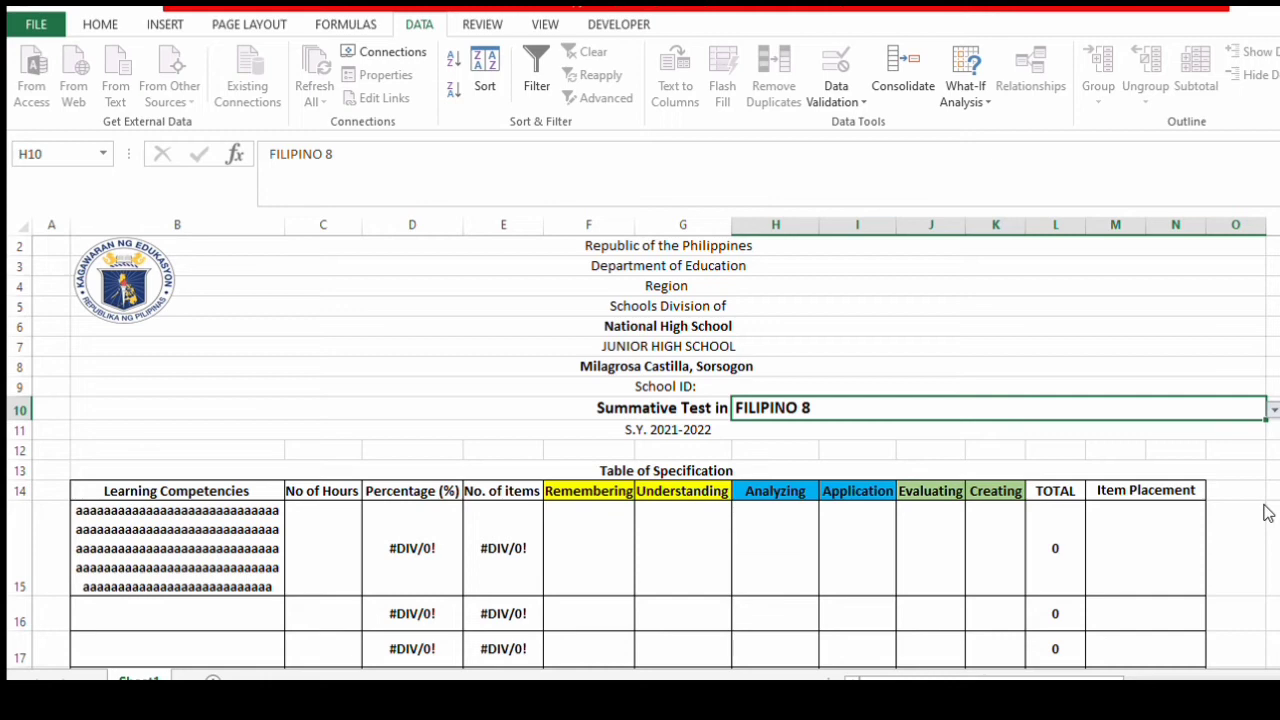
pyautogui.scroll(-3, 1267, 513)
pyautogui.click(684, 406)
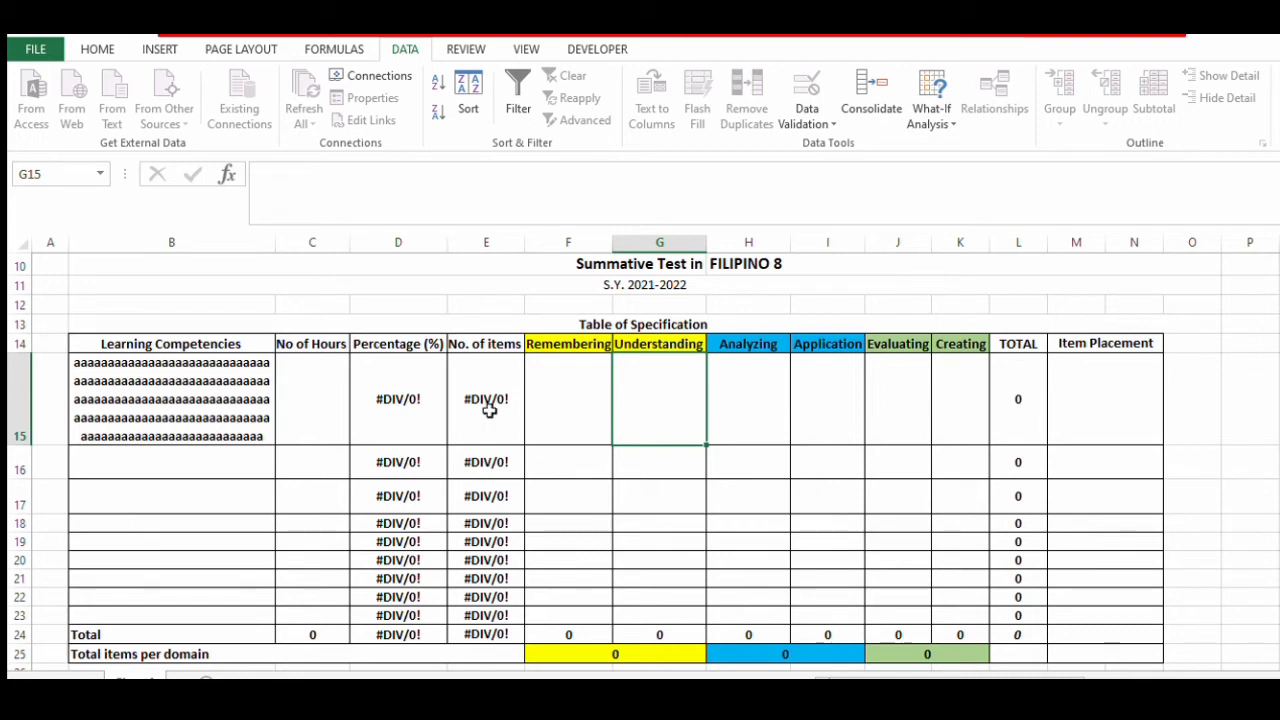
# - Give the first competency 5 hours and check its percentage and item-count formulas
pyautogui.click(202, 397)
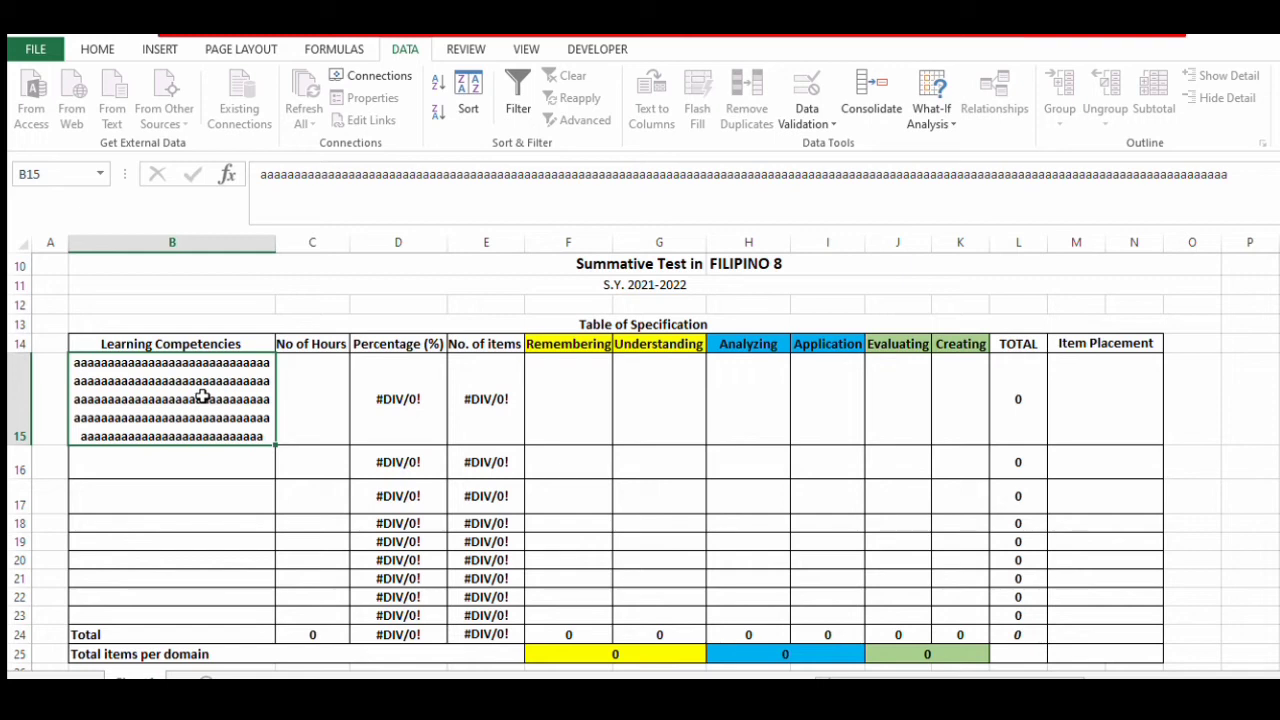
pyautogui.click(326, 420)
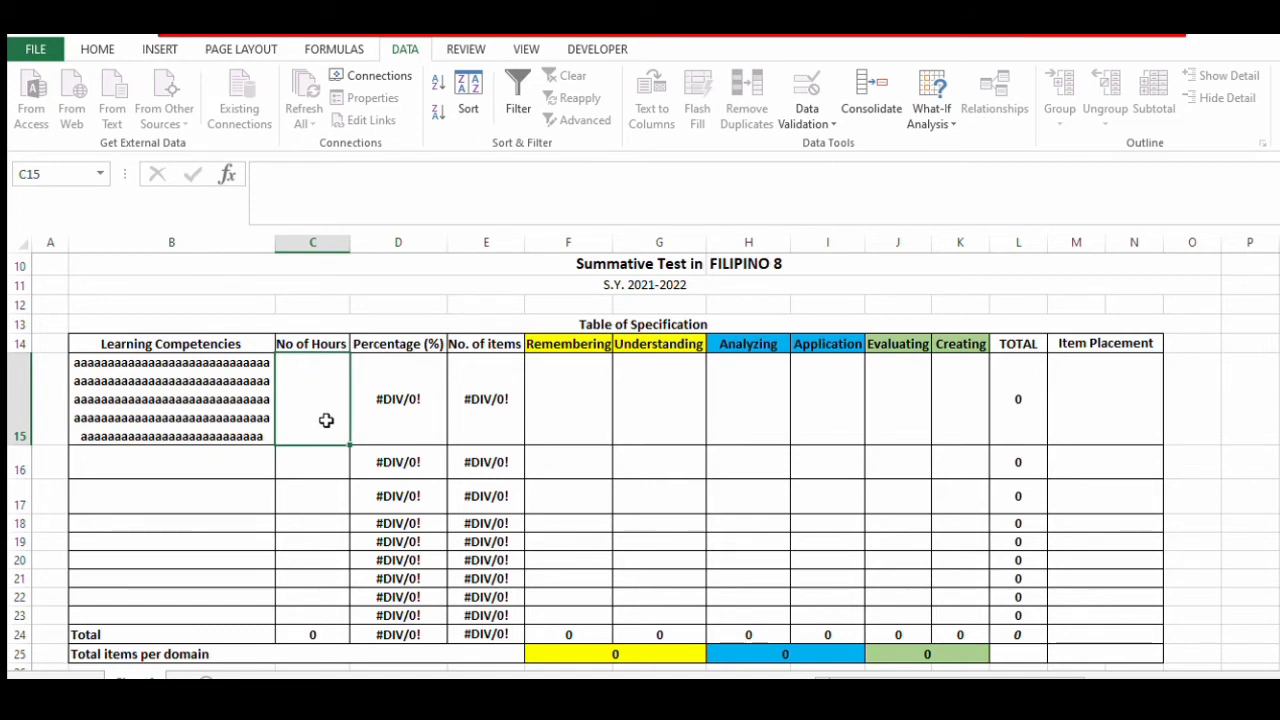
pyautogui.write('5')
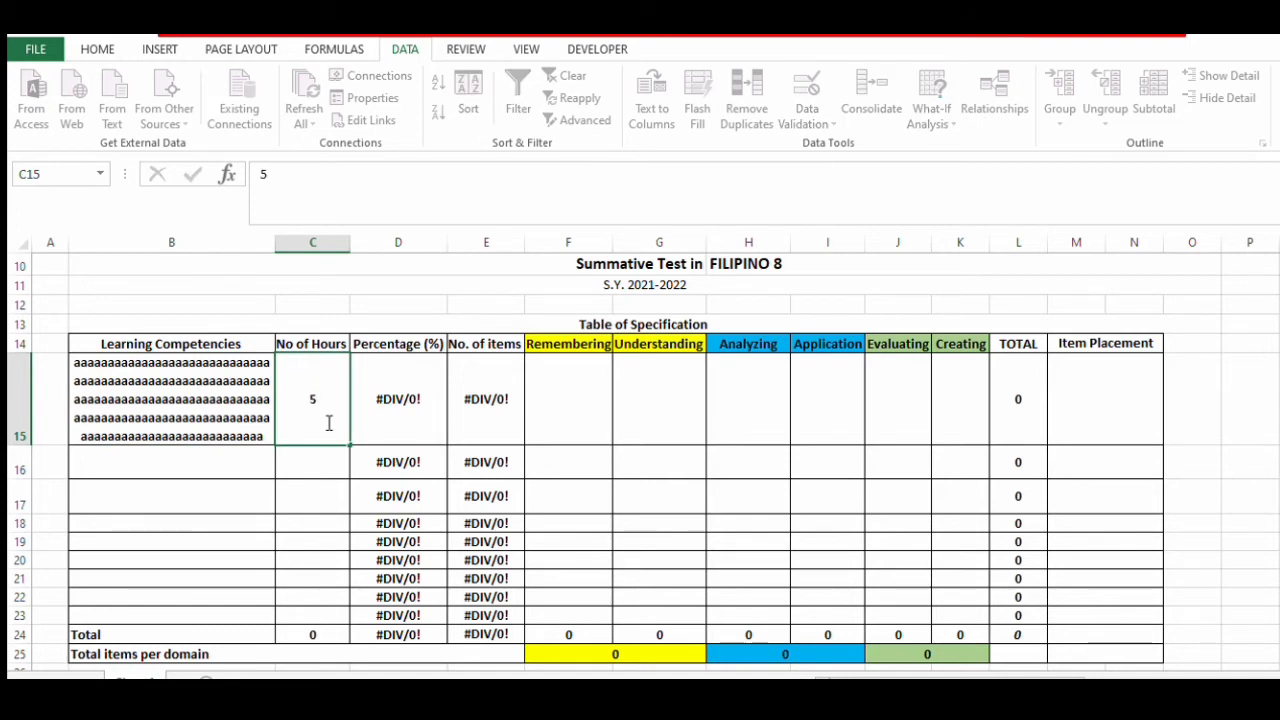
pyautogui.press('Return')
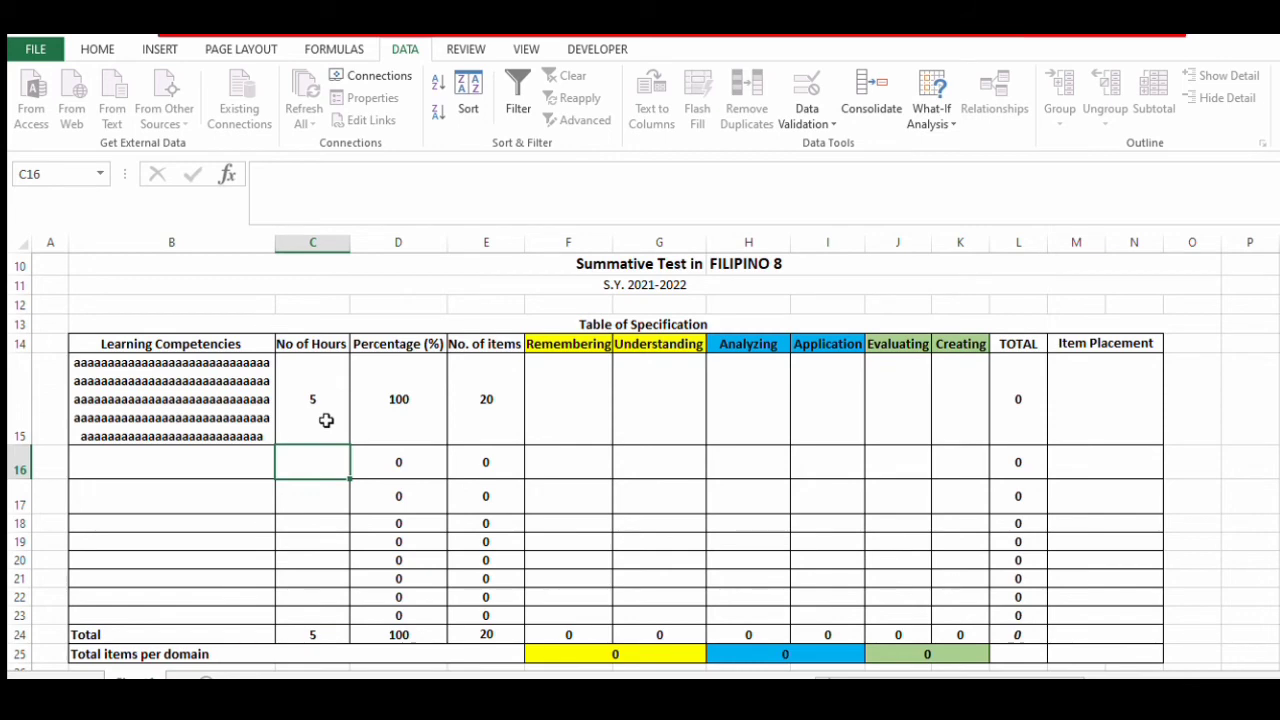
pyautogui.press('Right')
pyautogui.press('Up')
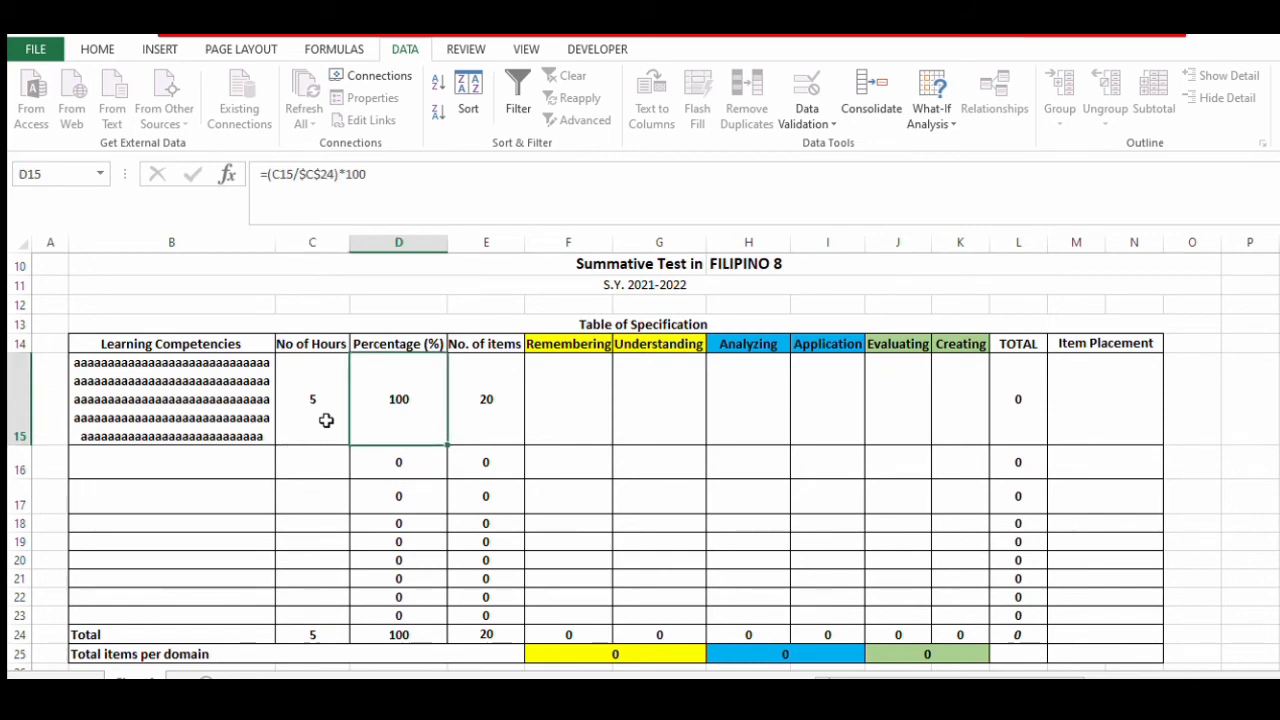
pyautogui.press('Right')
pyautogui.press('Right')
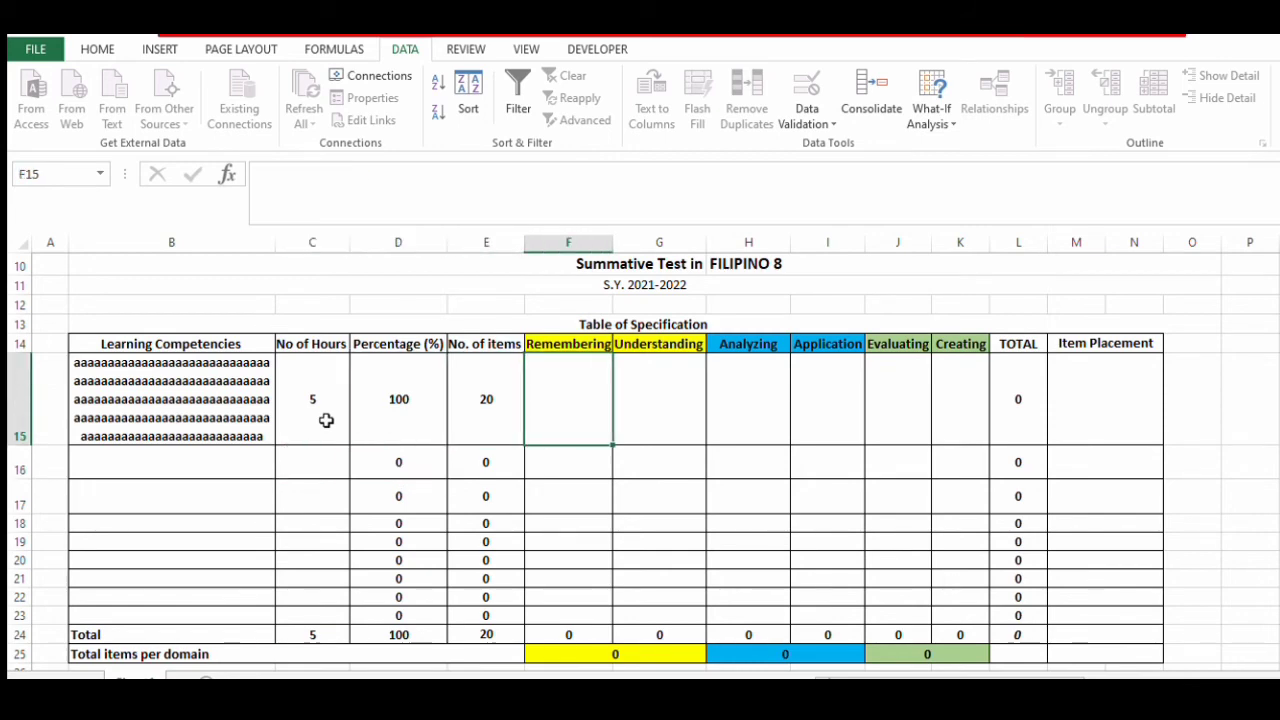
pyautogui.press('Right')
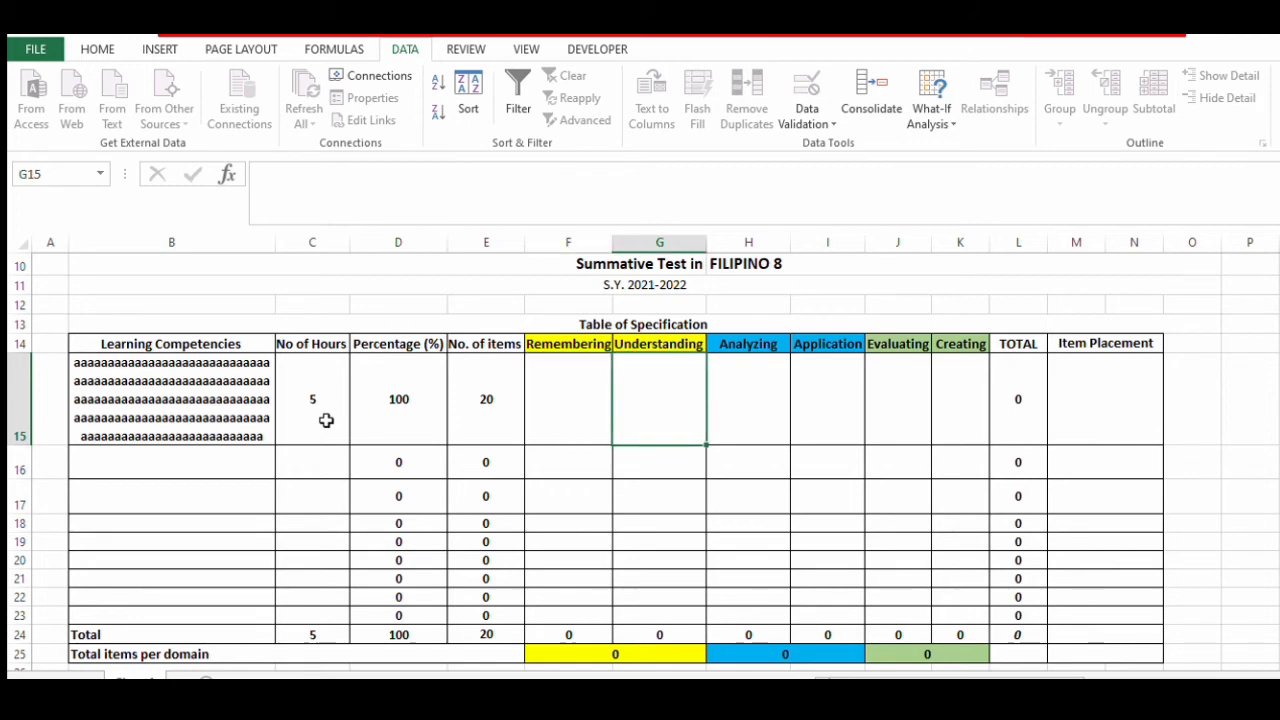
pyautogui.press('Right')
pyautogui.press('Right')
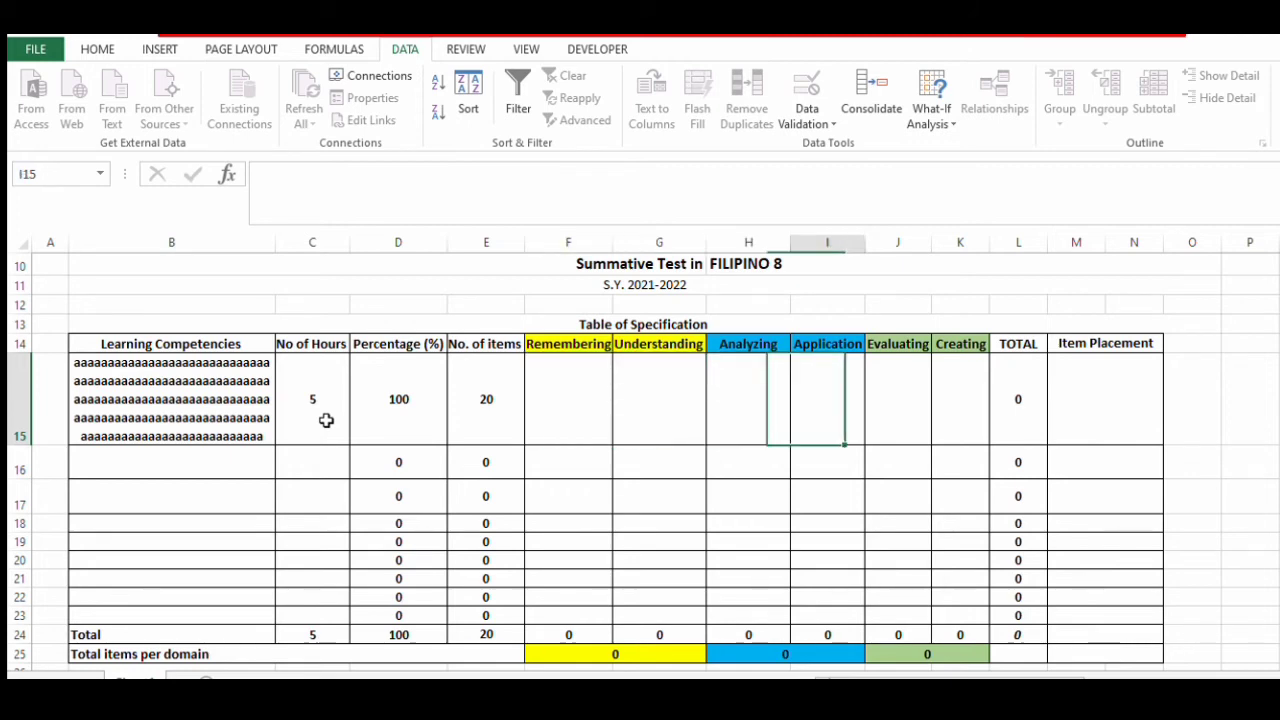
pyautogui.press('Left')
pyautogui.press('Left')
pyautogui.press('Left')
pyautogui.press('Left')
pyautogui.press('Left')
pyautogui.press('Left')
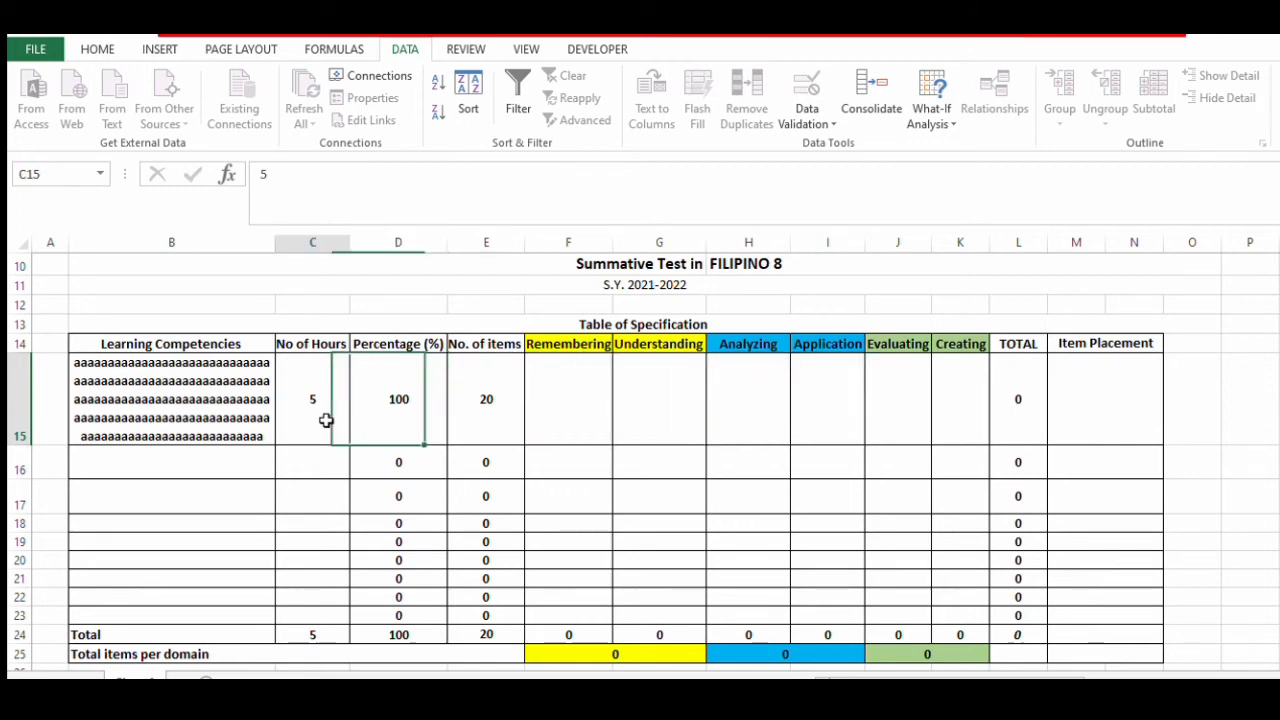
pyautogui.press('Down')
# - Enter 1, 2, 3, 4 hours in C16:C19 and 5 hours in C21
pyautogui.write('1')
pyautogui.press('Return')
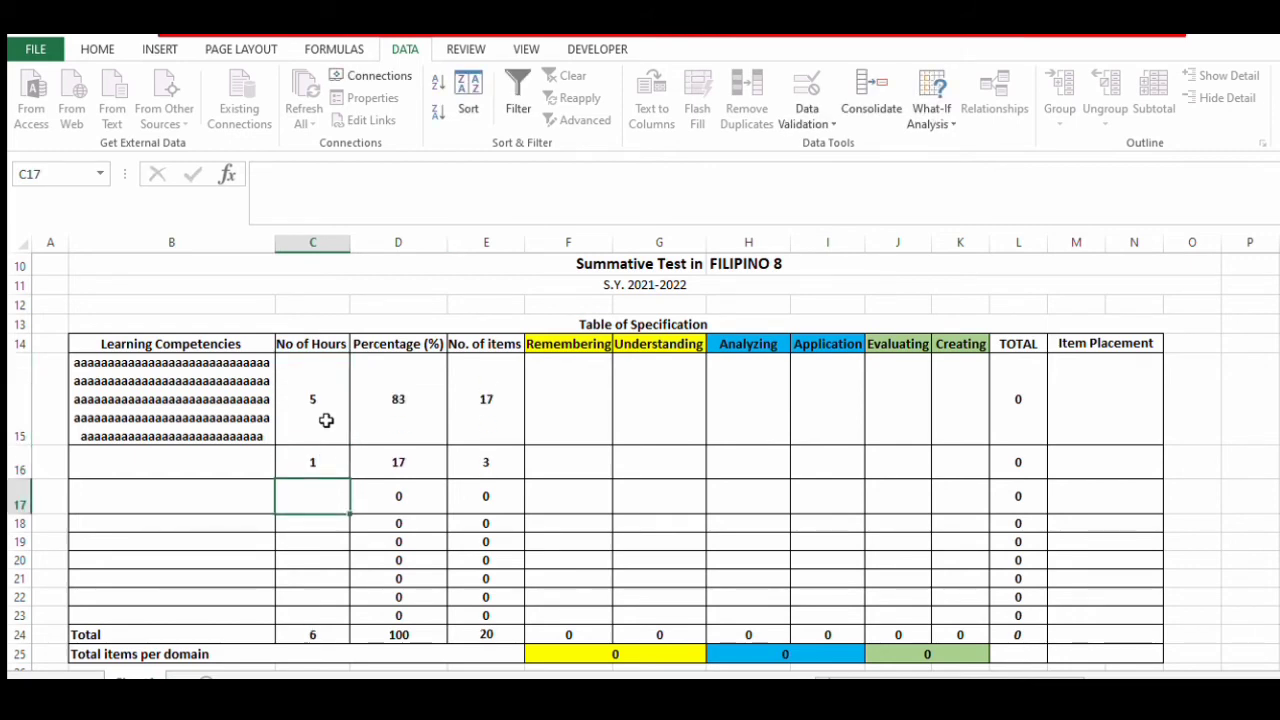
pyautogui.write('2')
pyautogui.press('Return')
pyautogui.write('3')
pyautogui.press('Return')
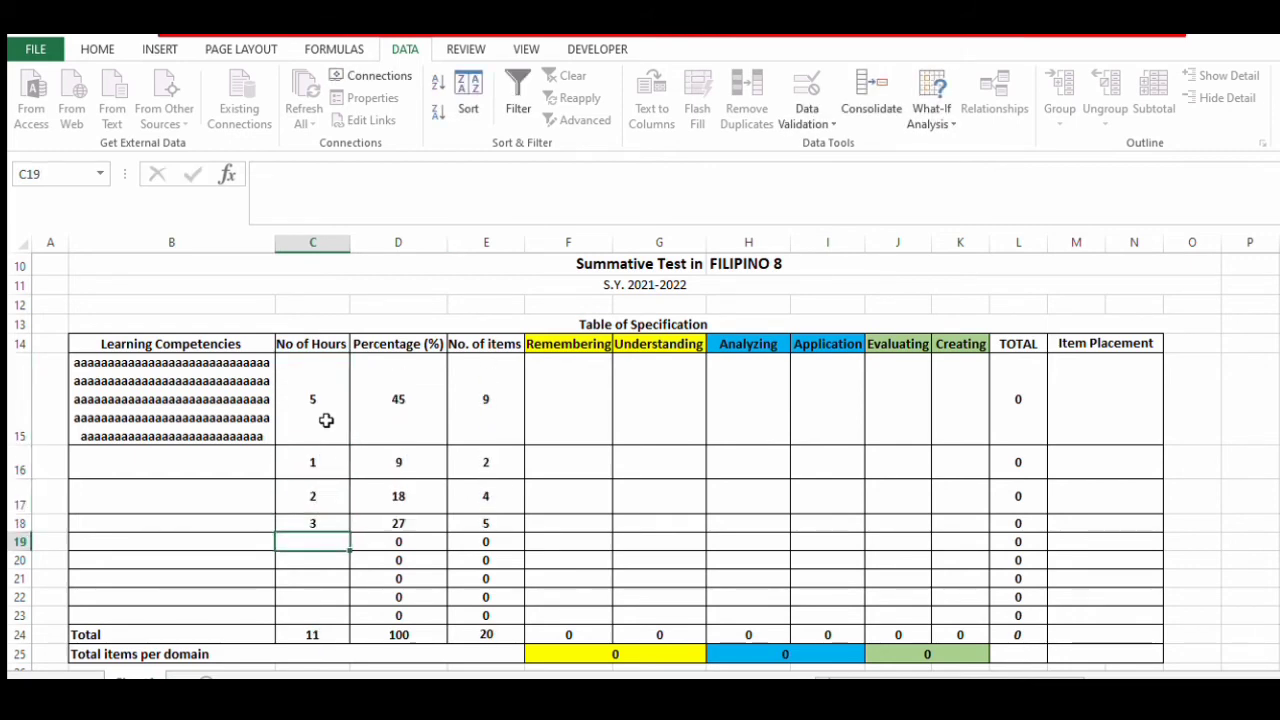
pyautogui.write('4')
pyautogui.press('Return')
pyautogui.press('Down')
pyautogui.write('5')
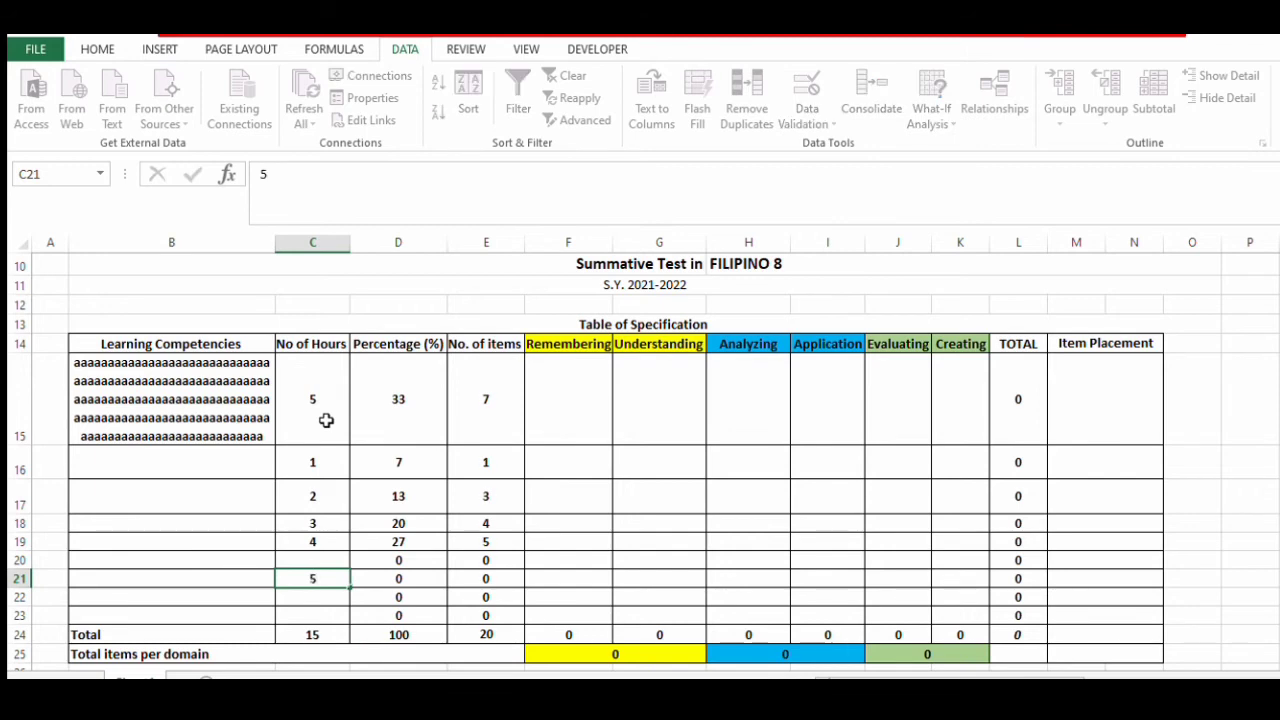
pyautogui.press('Return')
pyautogui.press('Right')
pyautogui.press('Left')
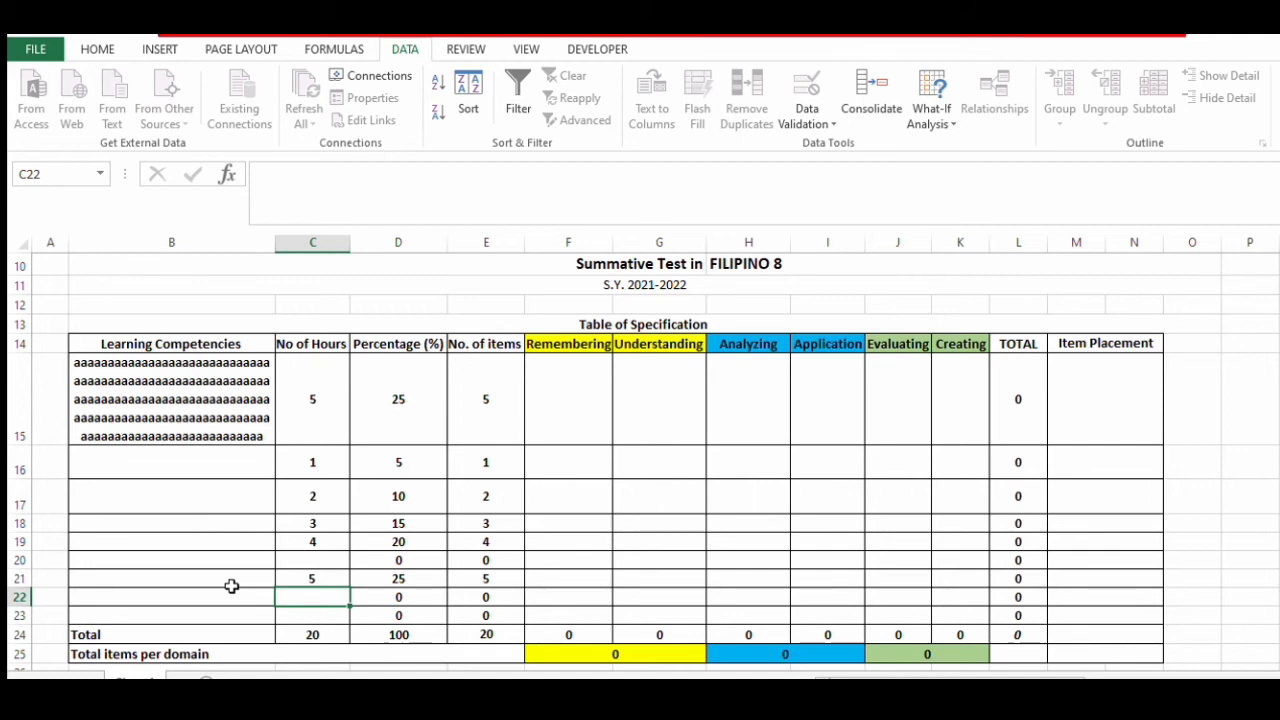
# - Hide the unused rows 22 and 23 with Ctrl+9, then select B20
pyautogui.click(22, 597)
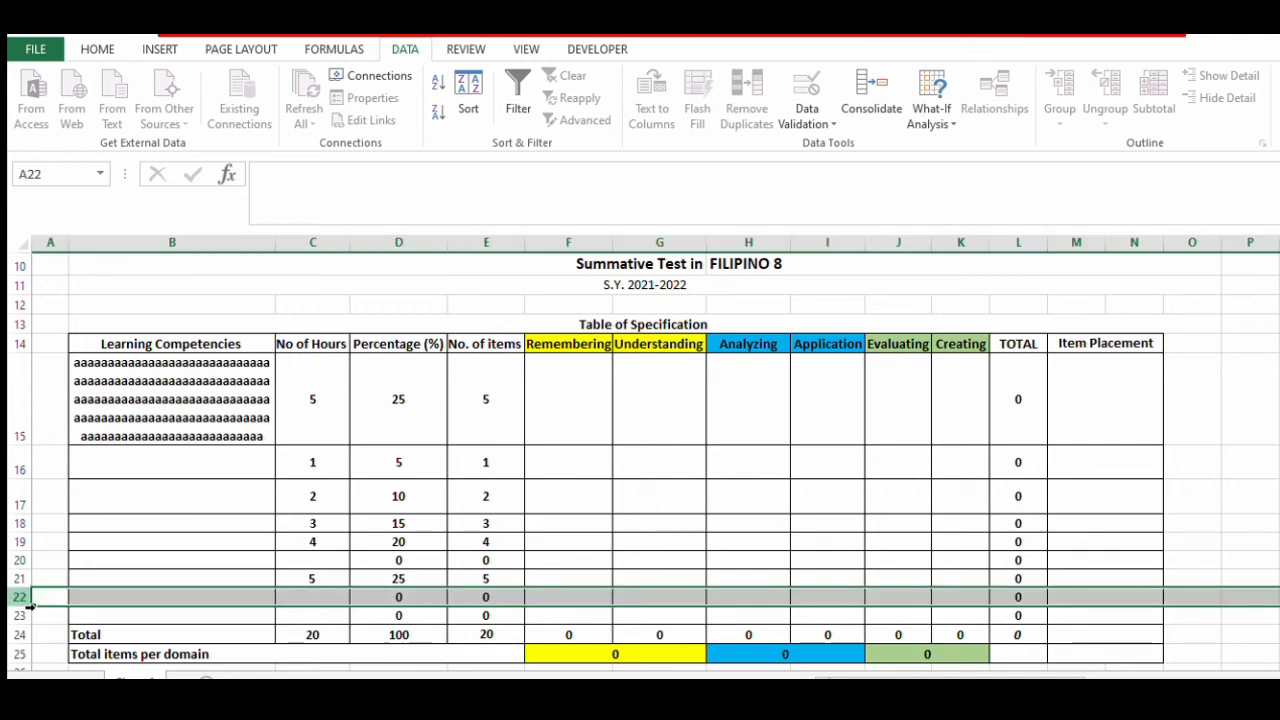
pyautogui.moveTo(30, 604); pyautogui.dragTo(30, 608)
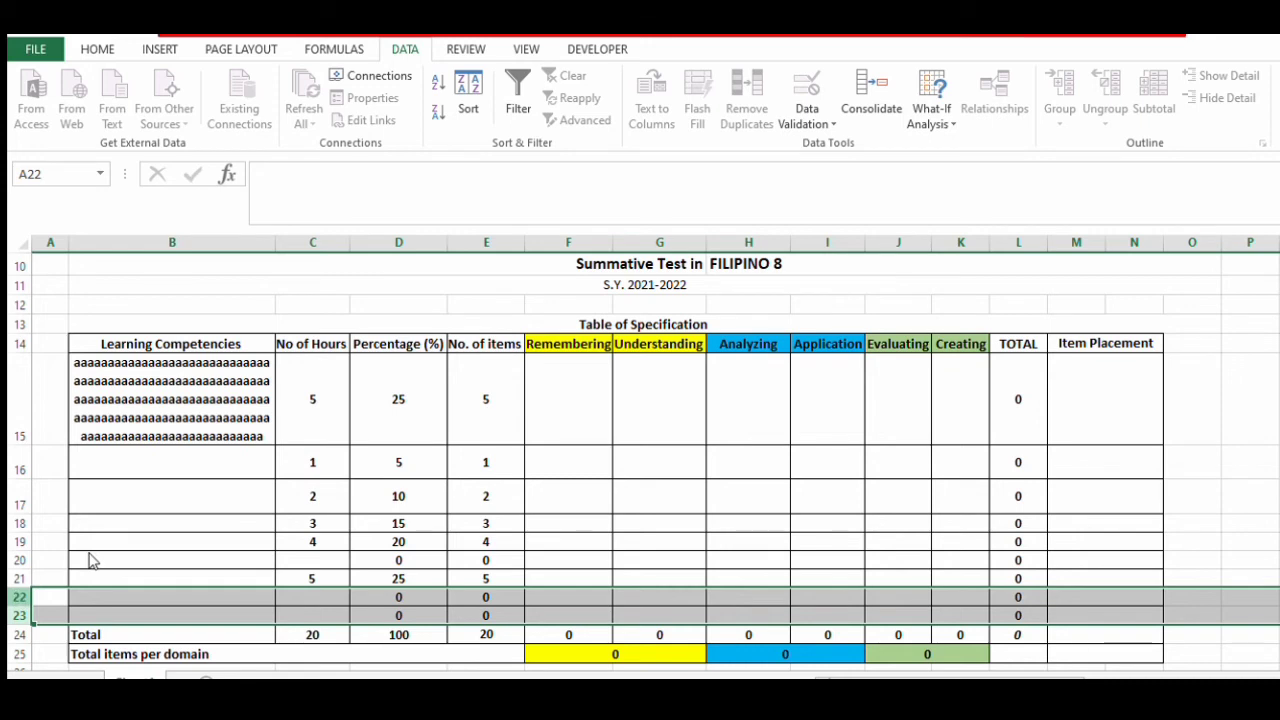
pyautogui.hotkey('ctrl', '9')
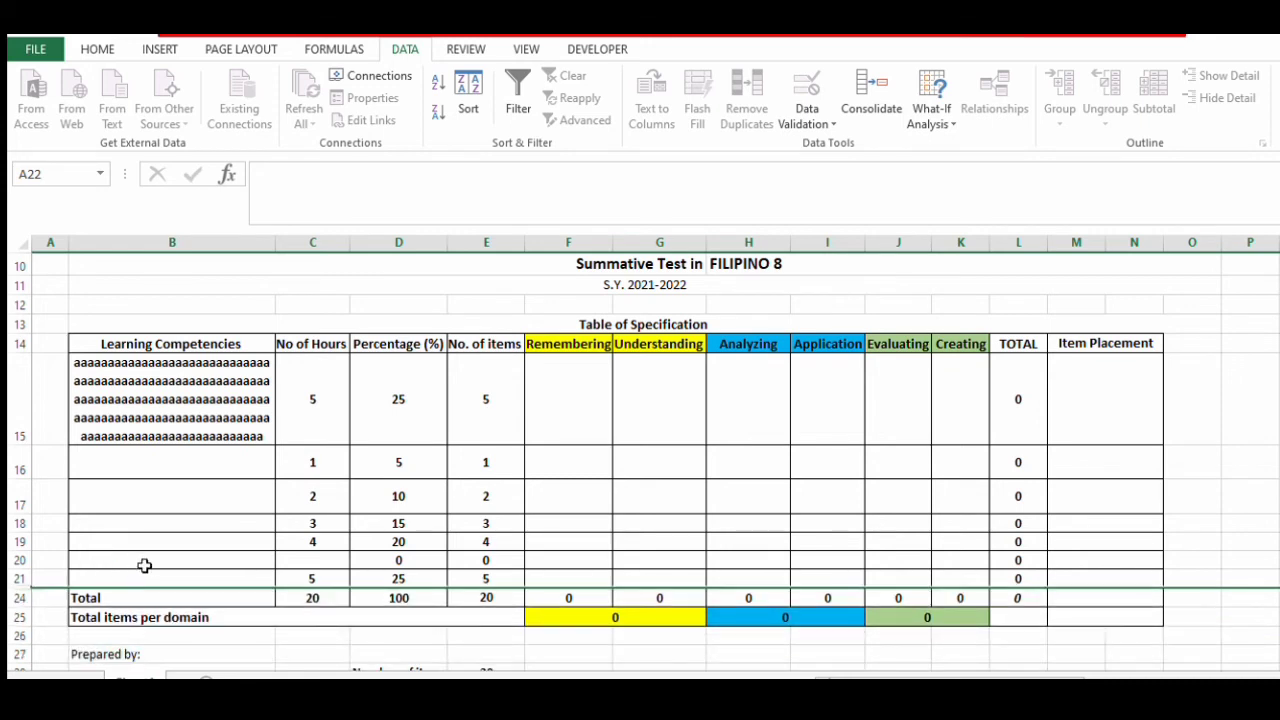
pyautogui.click(145, 566)
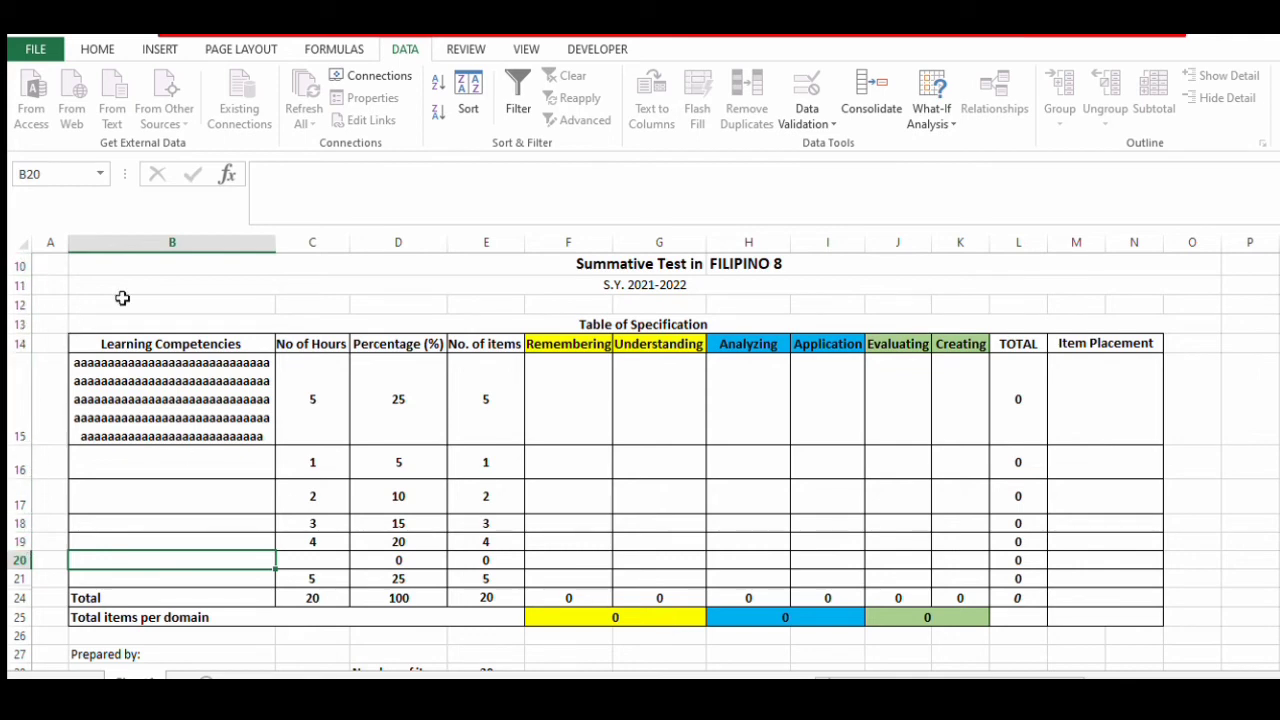
# - Turn View Headings off, then back on to restore row and column labels
pyautogui.click(523, 49)
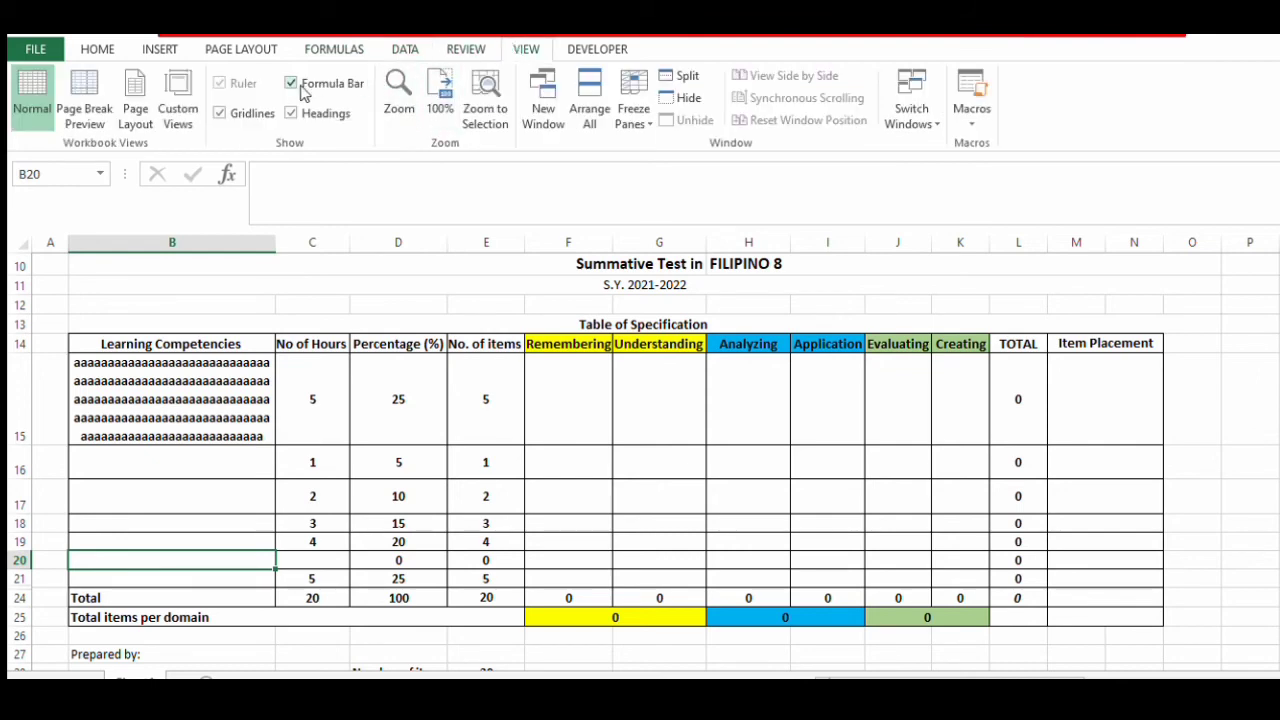
pyautogui.click(290, 115)
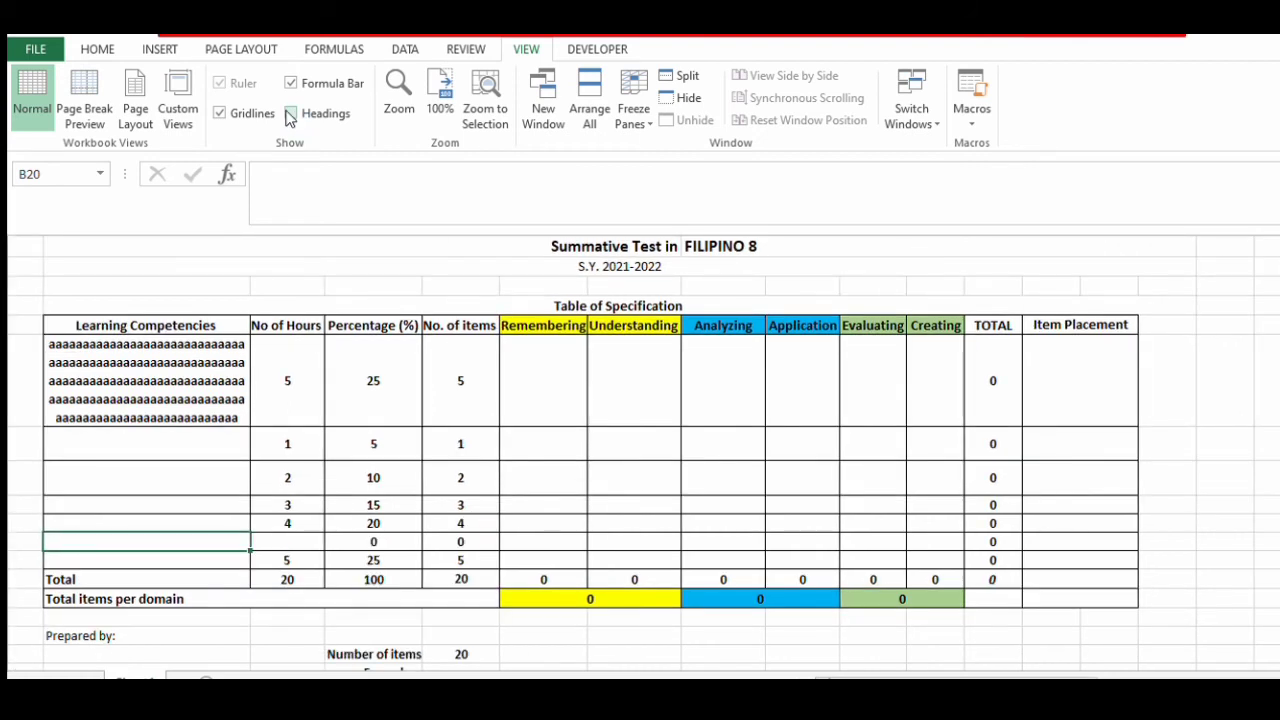
pyautogui.click(17, 539)
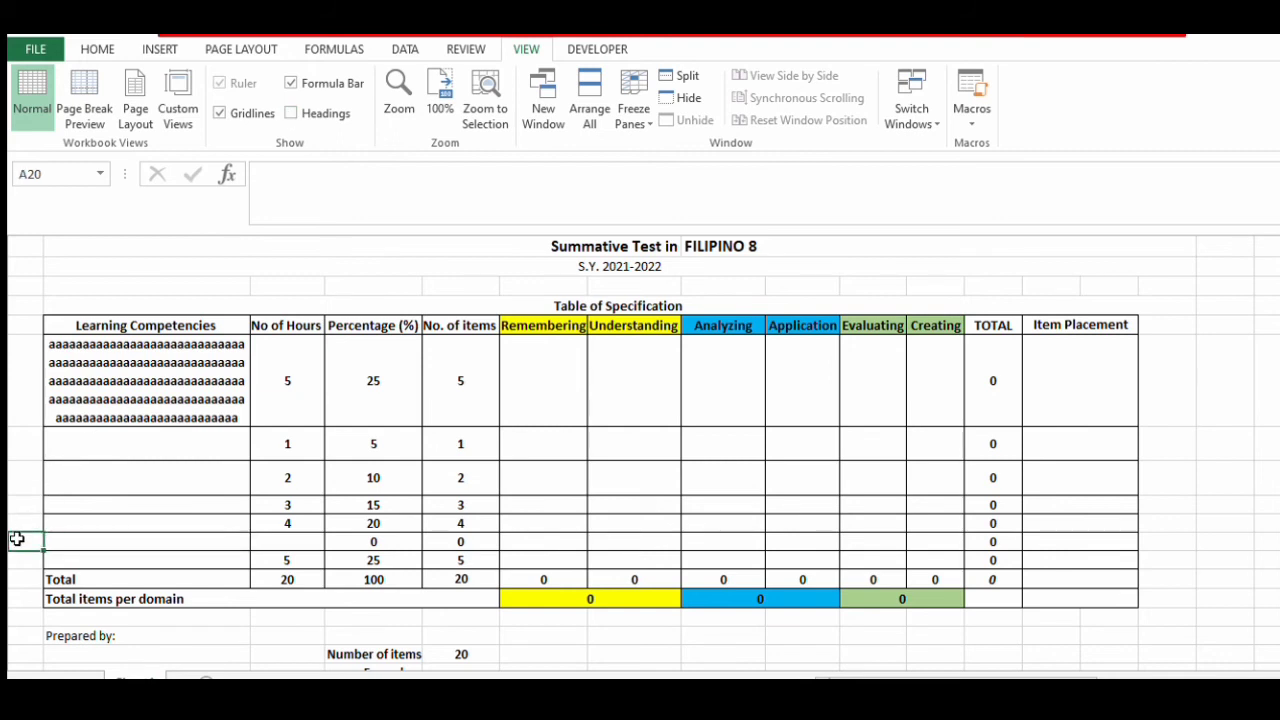
pyautogui.click(290, 114)
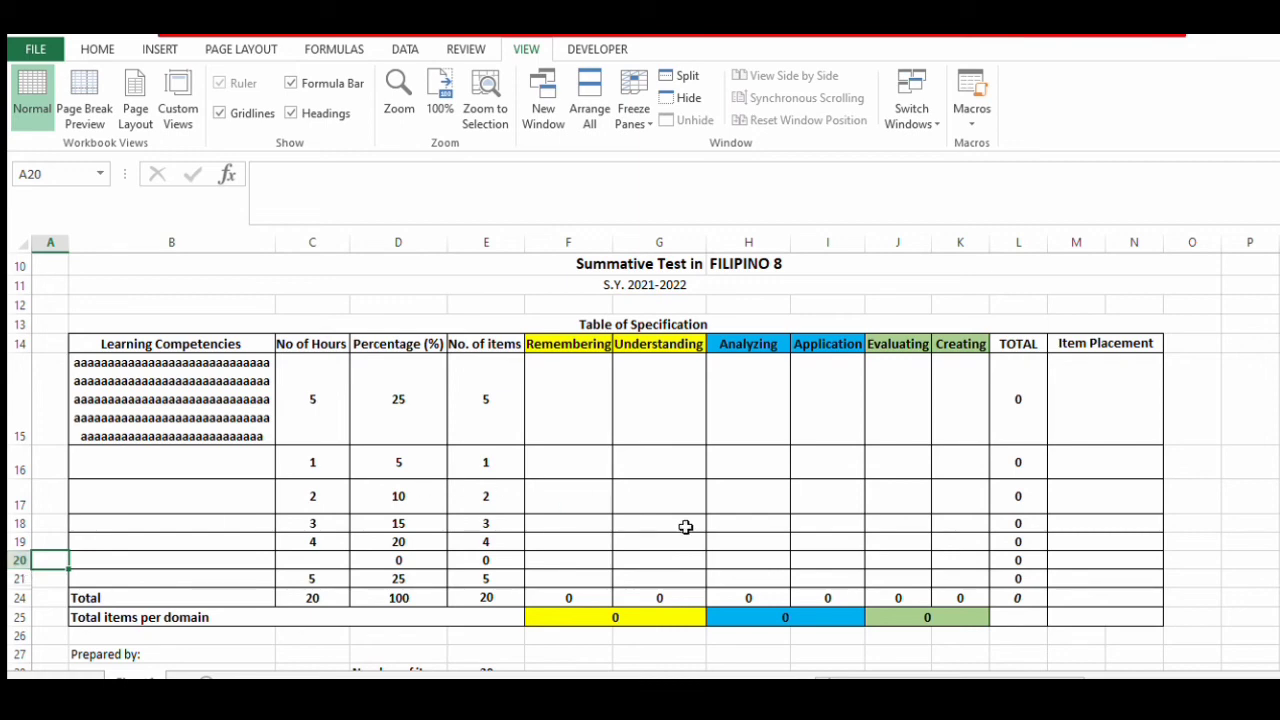
# - Enter 1, 2, 1, 2 Remembering, Understanding, Analyzing and Application items in F15:I15
pyautogui.click(571, 391)
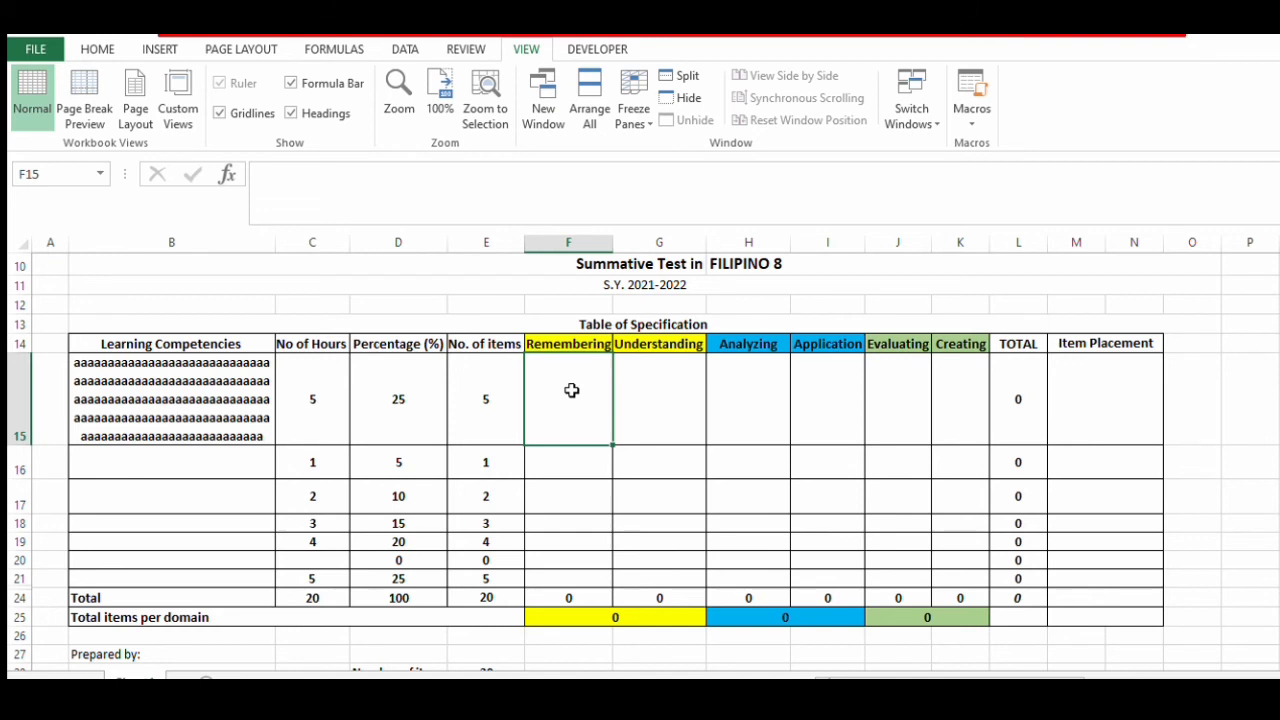
pyautogui.write('1')
pyautogui.press('Tab')
pyautogui.write('2')
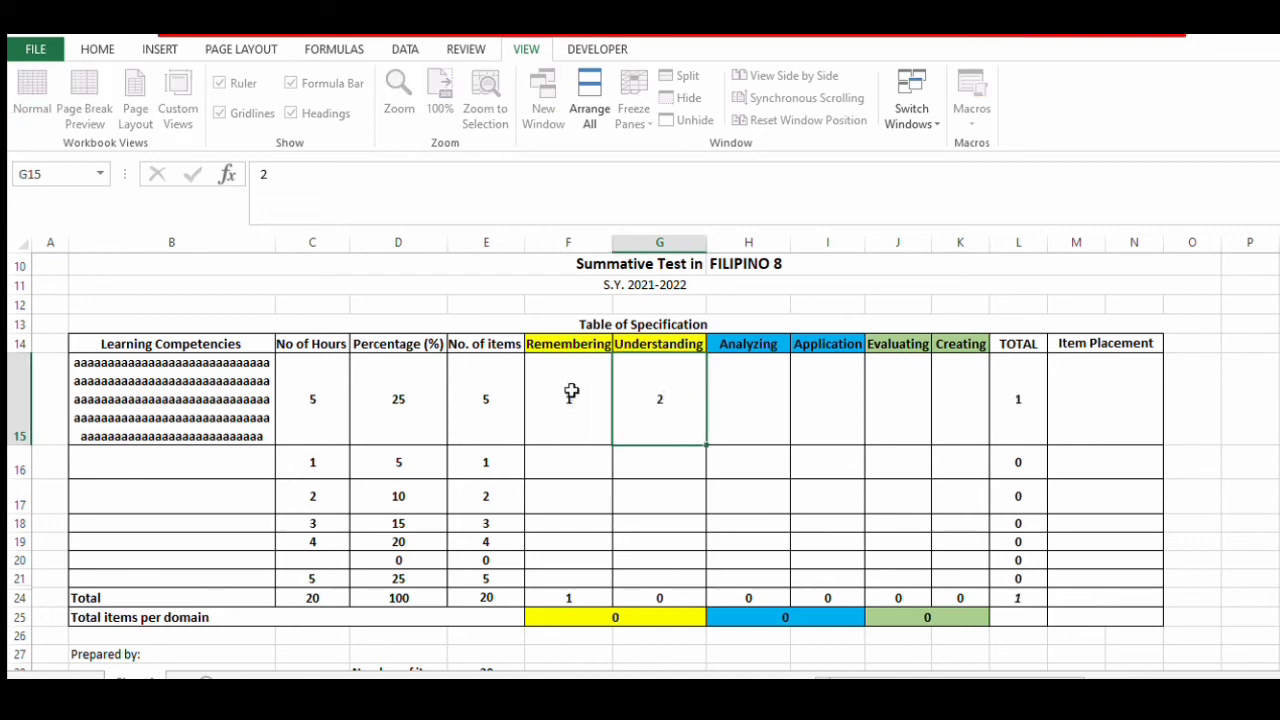
pyautogui.press('Tab')
pyautogui.write('1')
pyautogui.press('Tab')
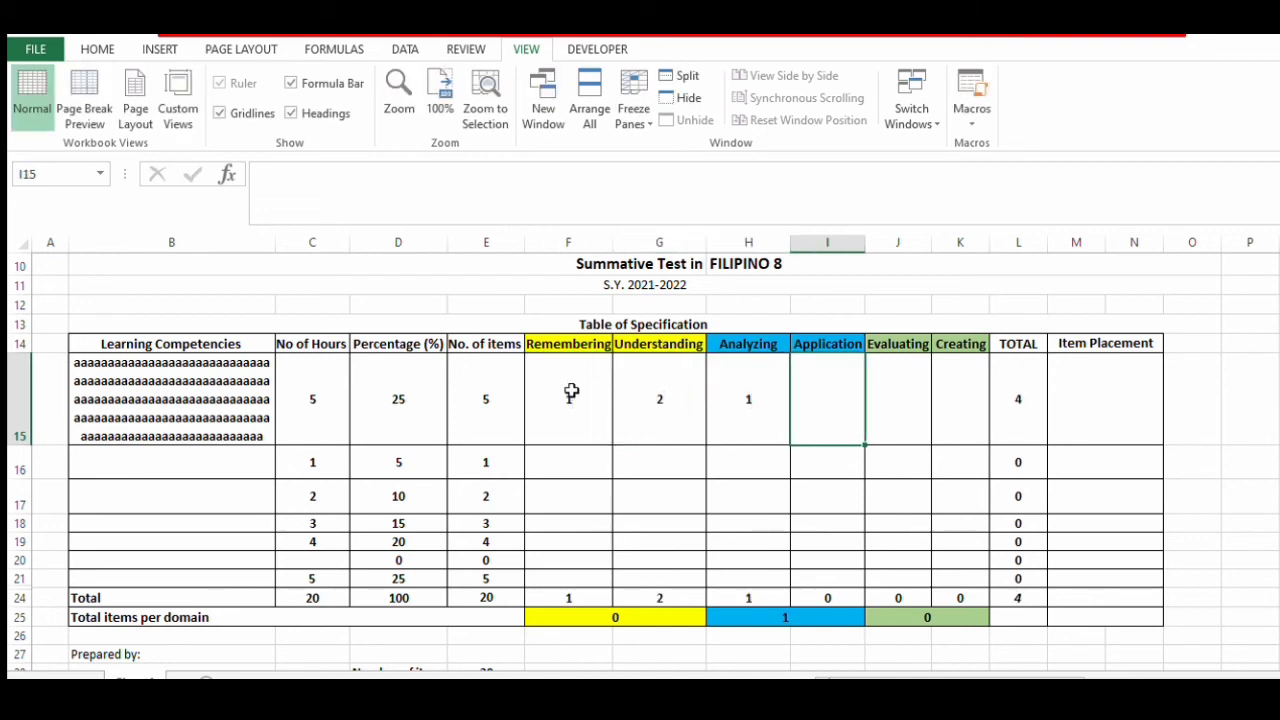
pyautogui.write('2')
pyautogui.press('Return')
pyautogui.press('Left')
pyautogui.press('Left')
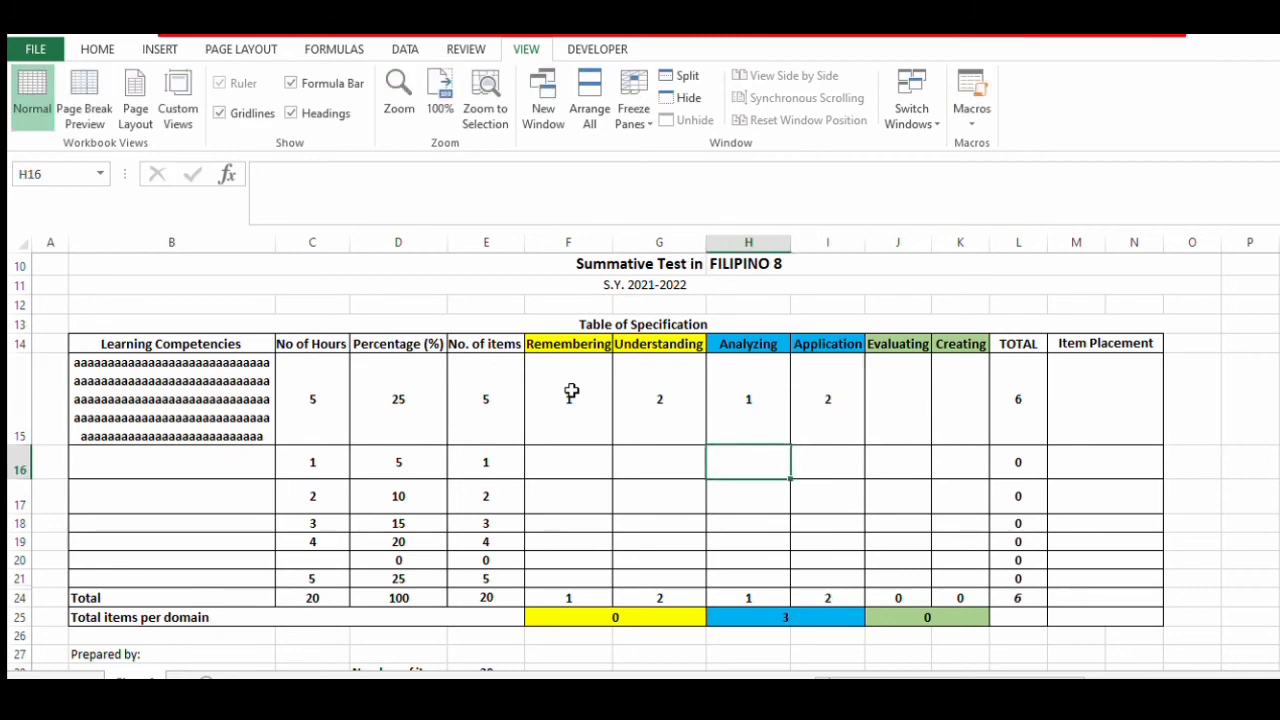
pyautogui.press('Down')
pyautogui.press('Down')
pyautogui.press('Down')
pyautogui.press('Down')
pyautogui.press('Down')
pyautogui.press('Down')
pyautogui.press('Down')
pyautogui.press('Down')
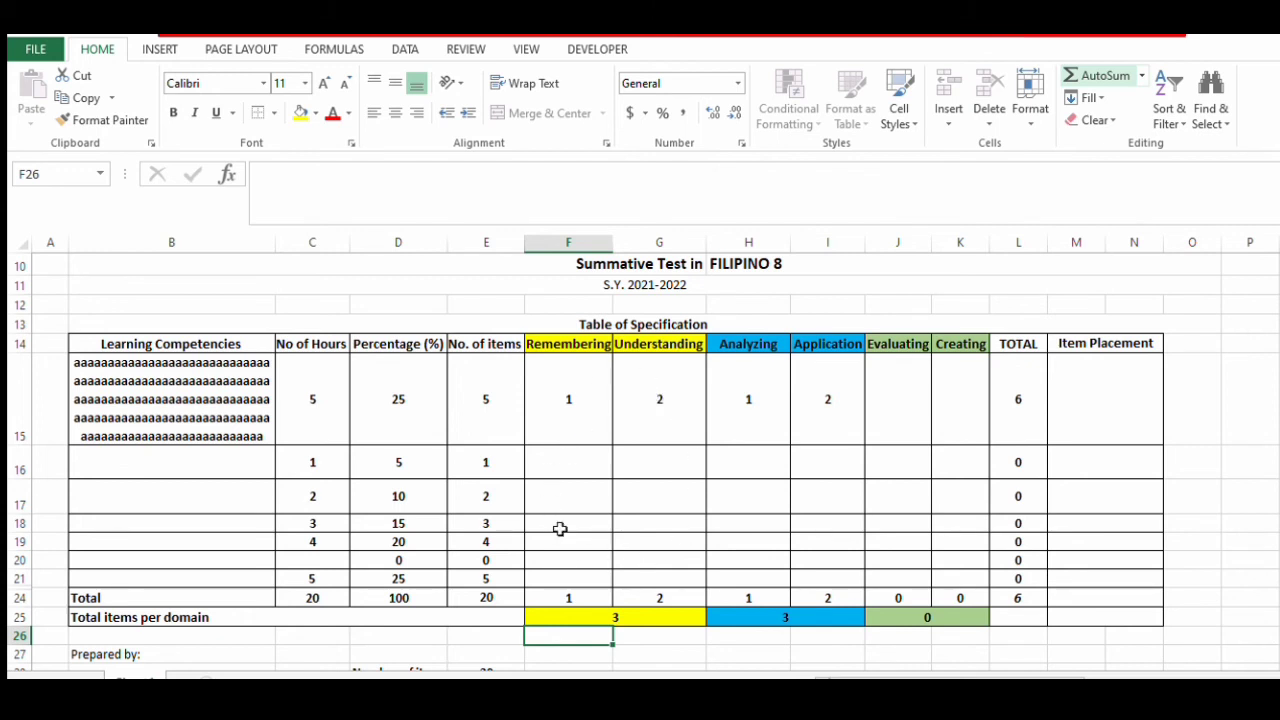
pyautogui.click(655, 618)
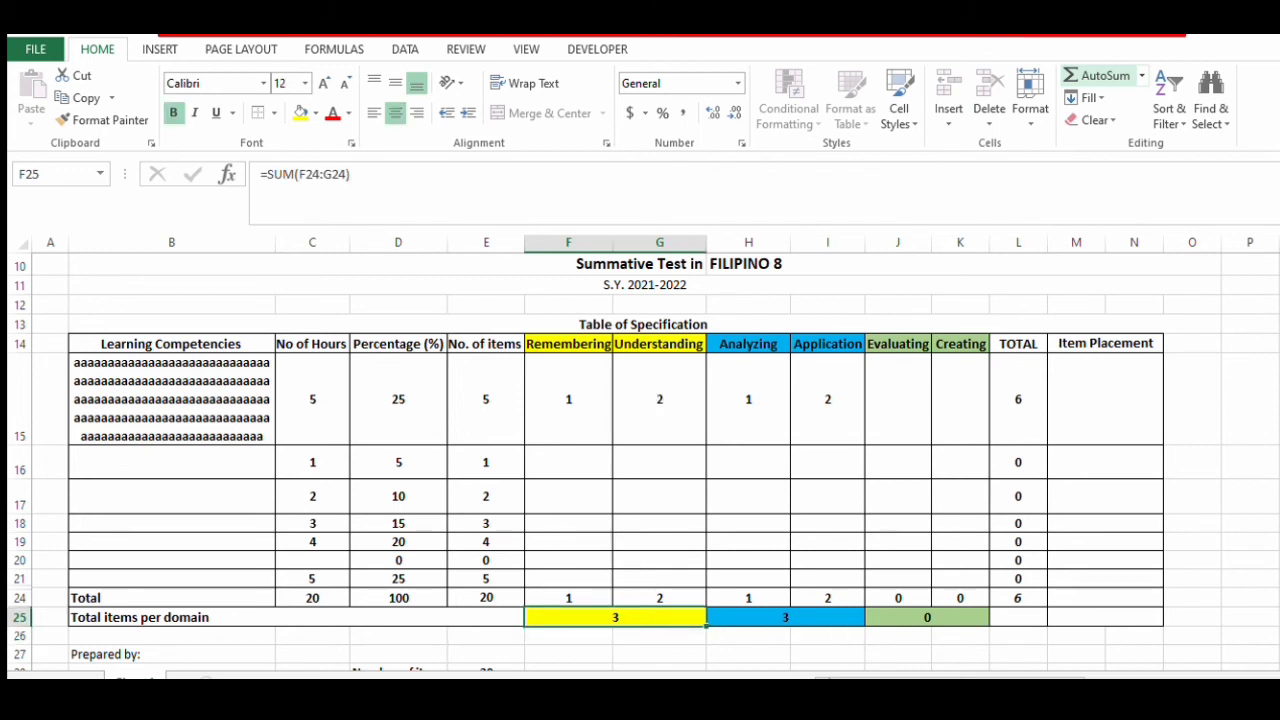
pyautogui.scroll(-6, 640, 450)
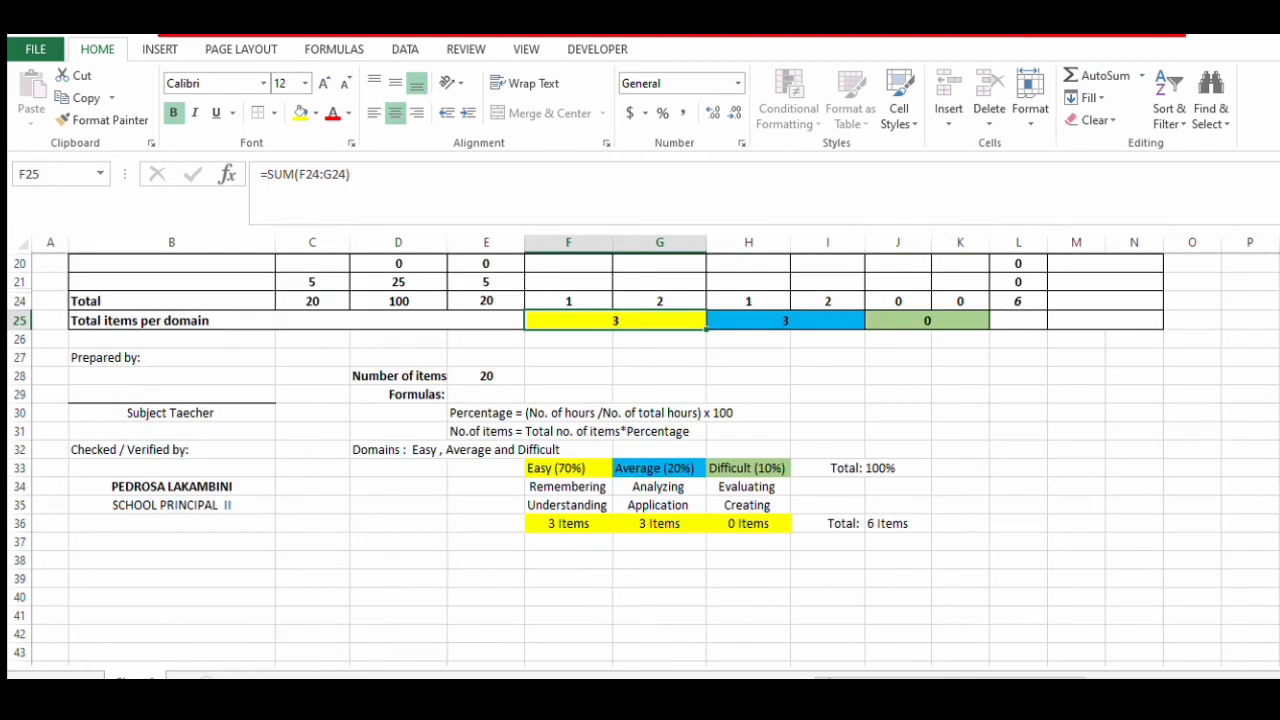
pyautogui.scroll(1, 640, 450)
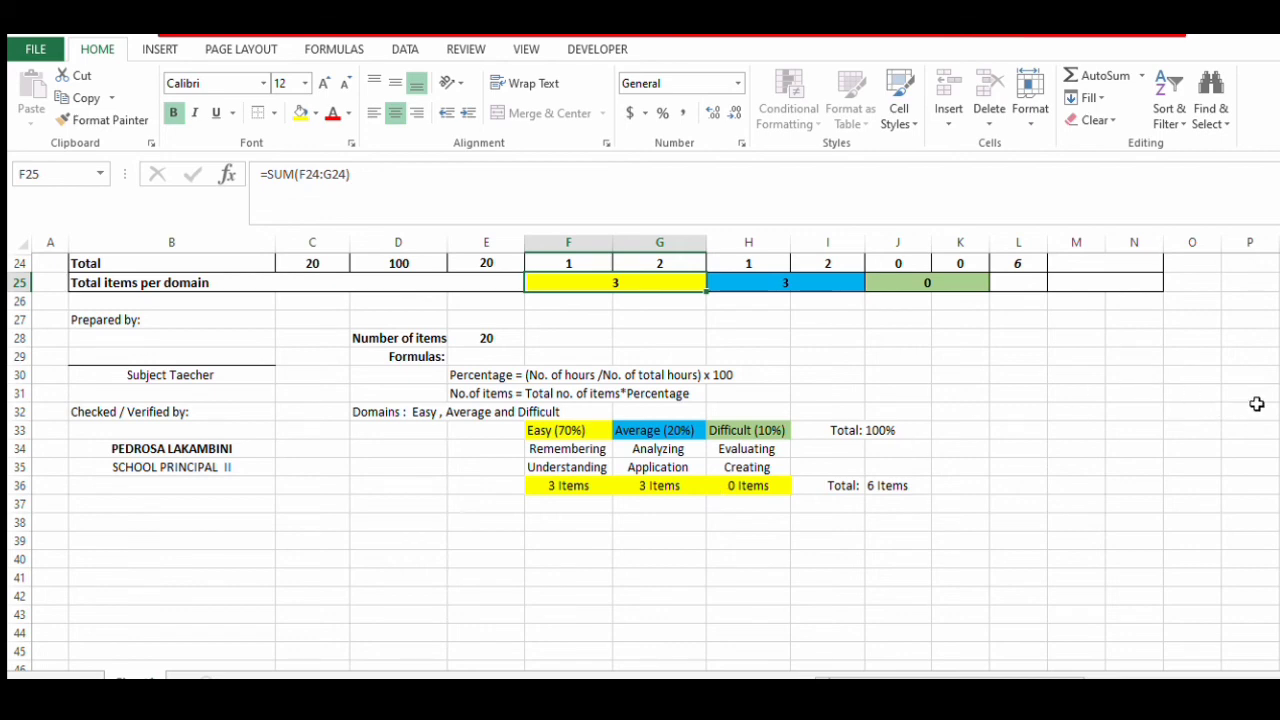
pyautogui.scroll(4, 640, 450)
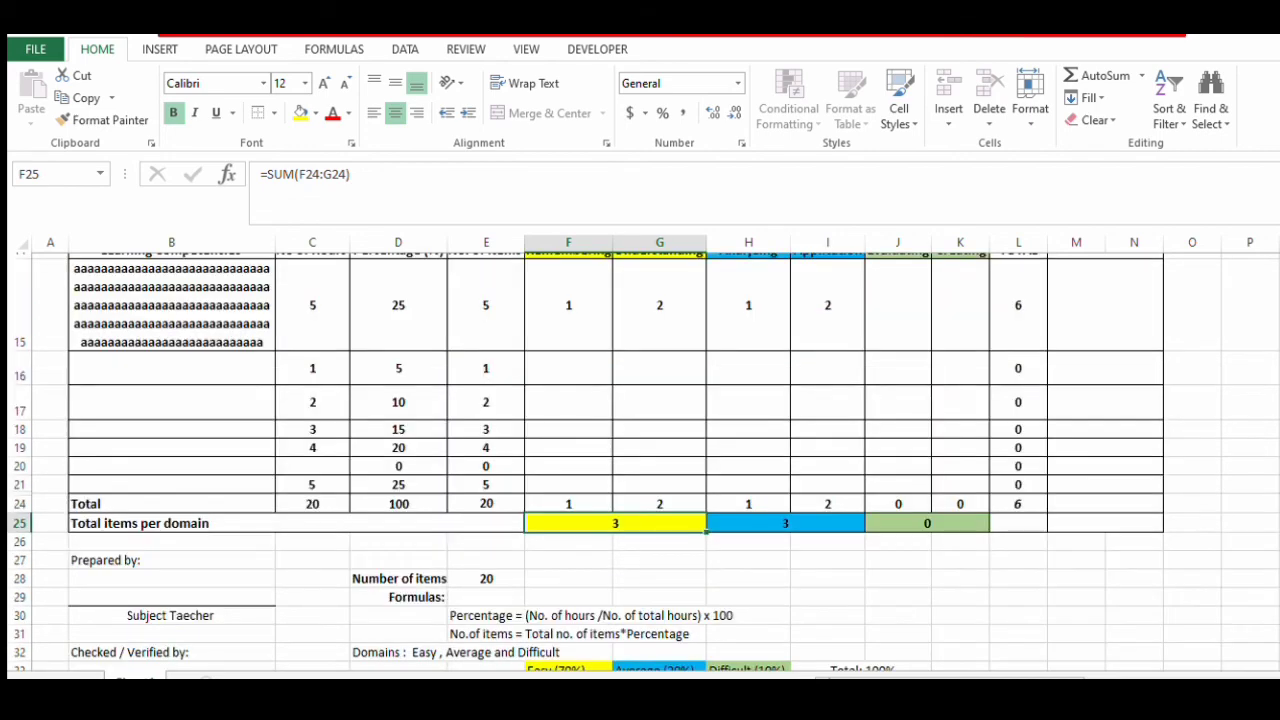
pyautogui.scroll(1, 640, 460)
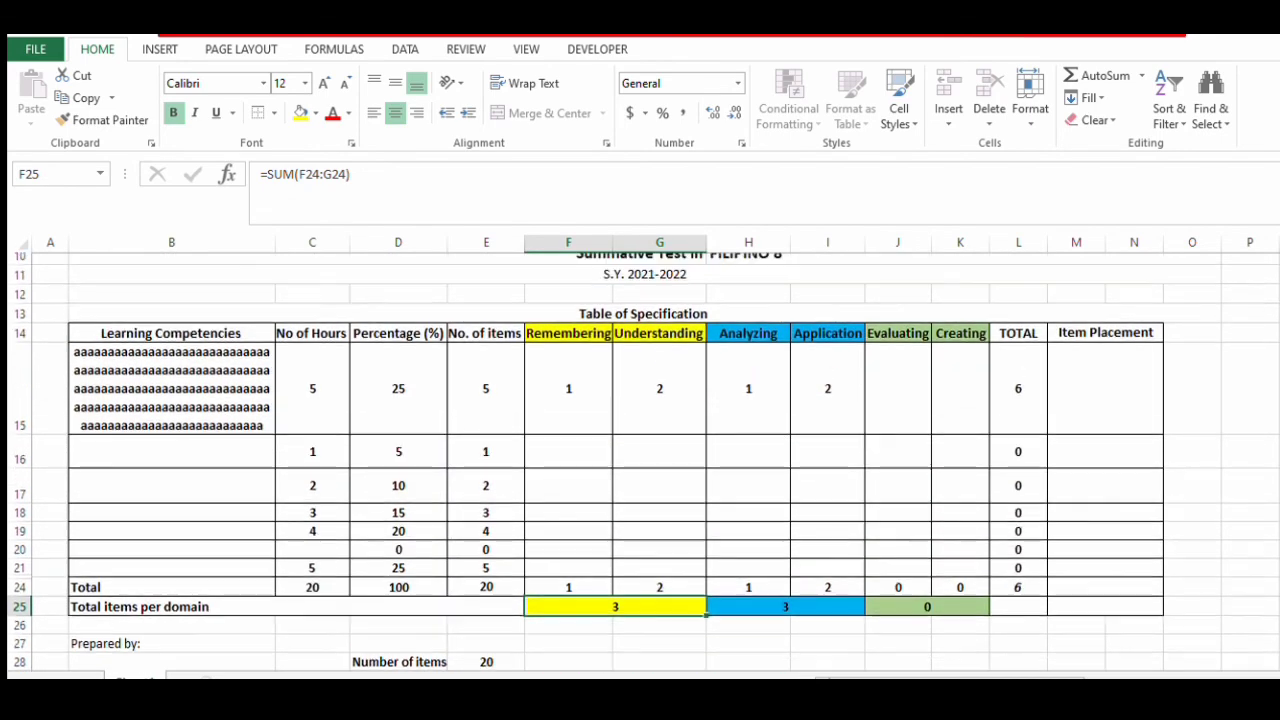
pyautogui.scroll(-1, 640, 460)
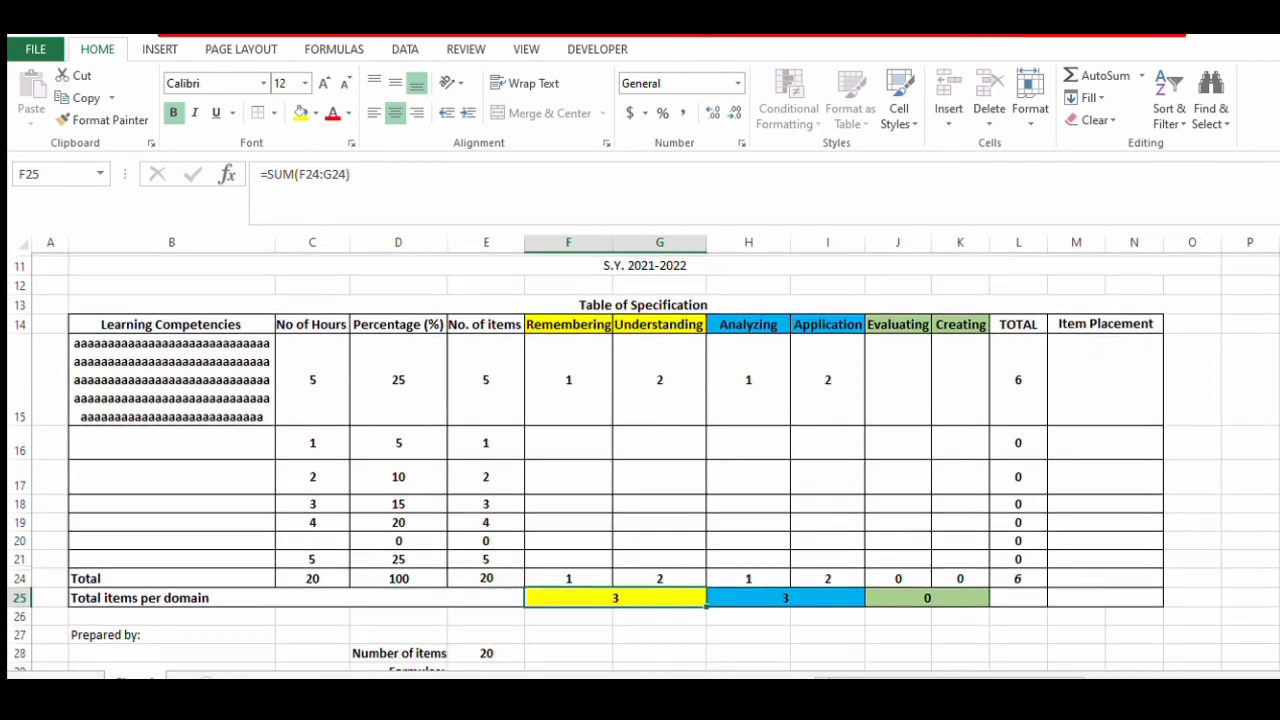
pyautogui.scroll(1, 640, 460)
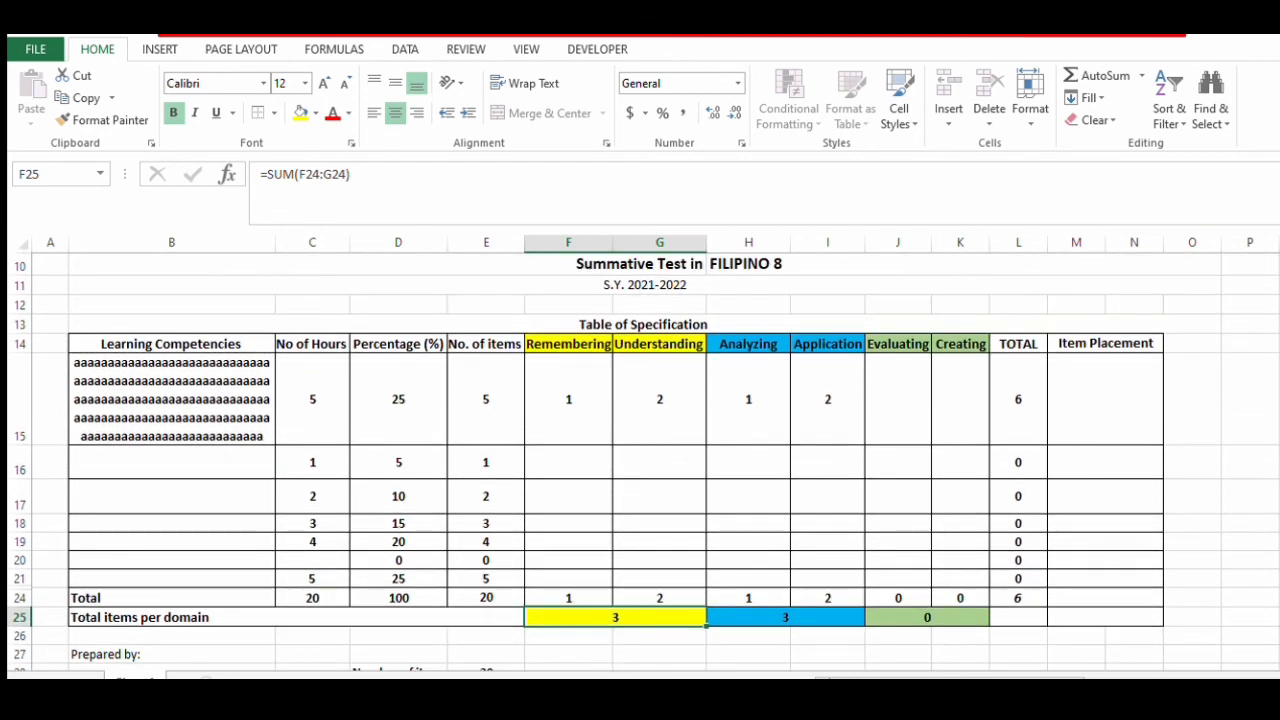